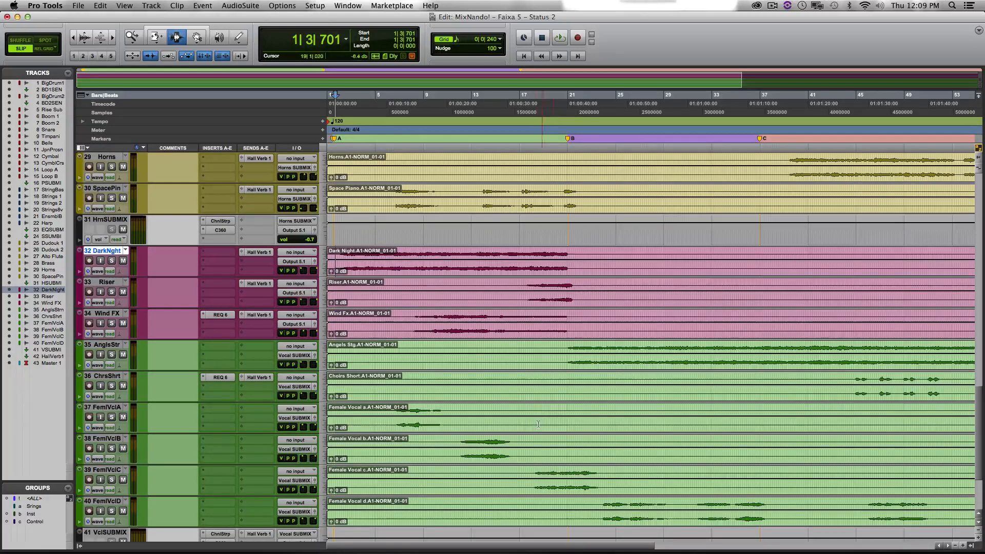
# Review the session's full track layout, from the big drums through the vocals down to the Hall Verb and Master 1 tracks
pyautogui.scroll(-5, 531, 434)
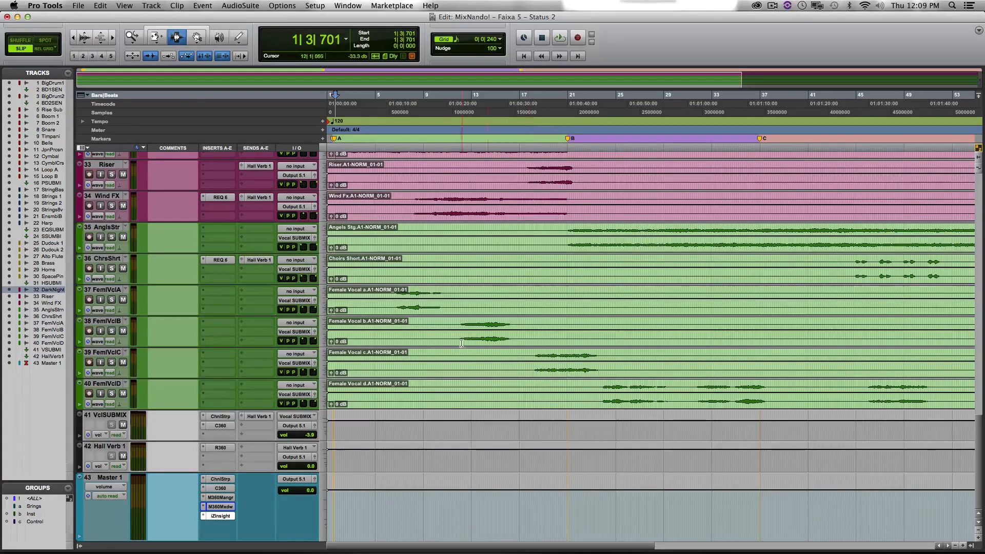
pyautogui.scroll(3, 528, 411)
pyautogui.scroll(8, 522, 360)
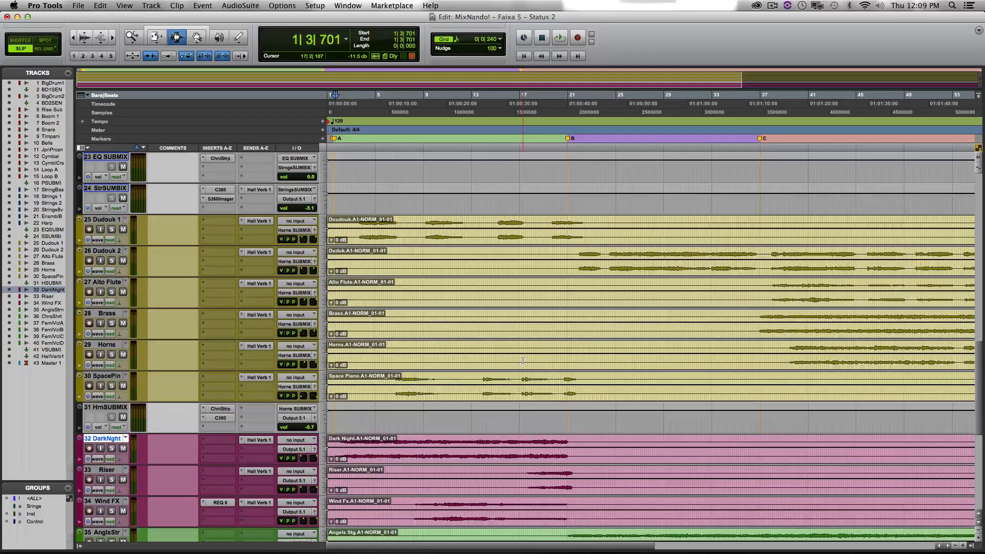
pyautogui.scroll(9, 523, 360)
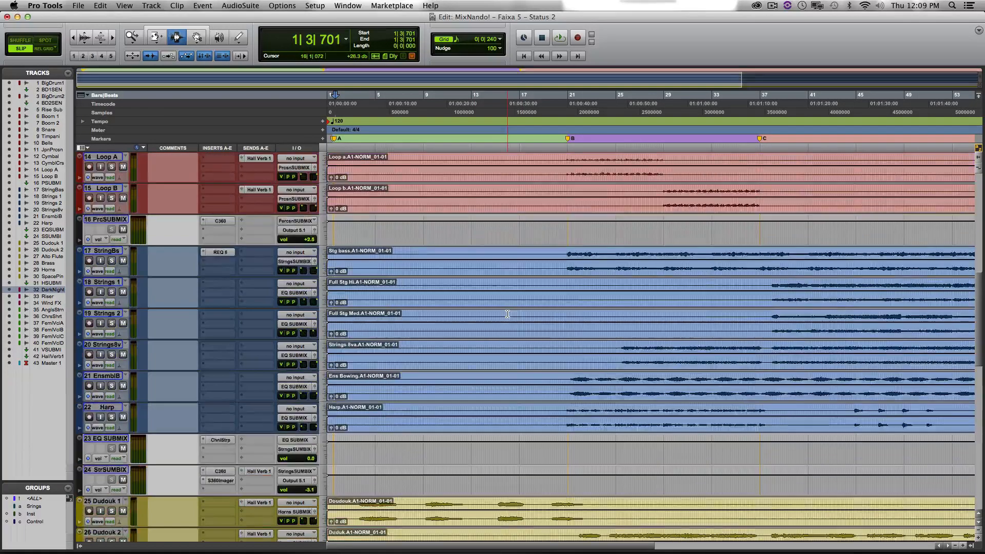
pyautogui.scroll(12, 508, 314)
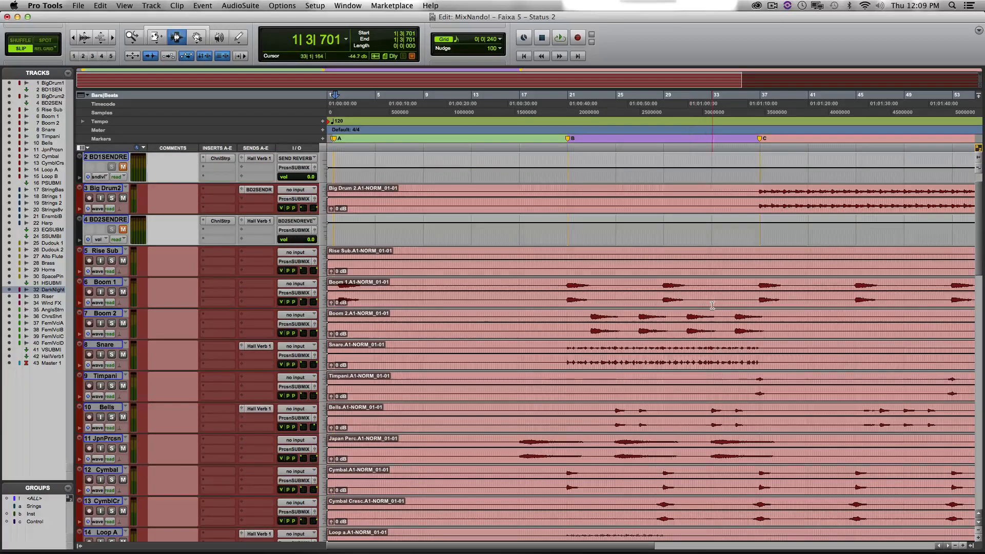
pyautogui.scroll(1, 712, 304)
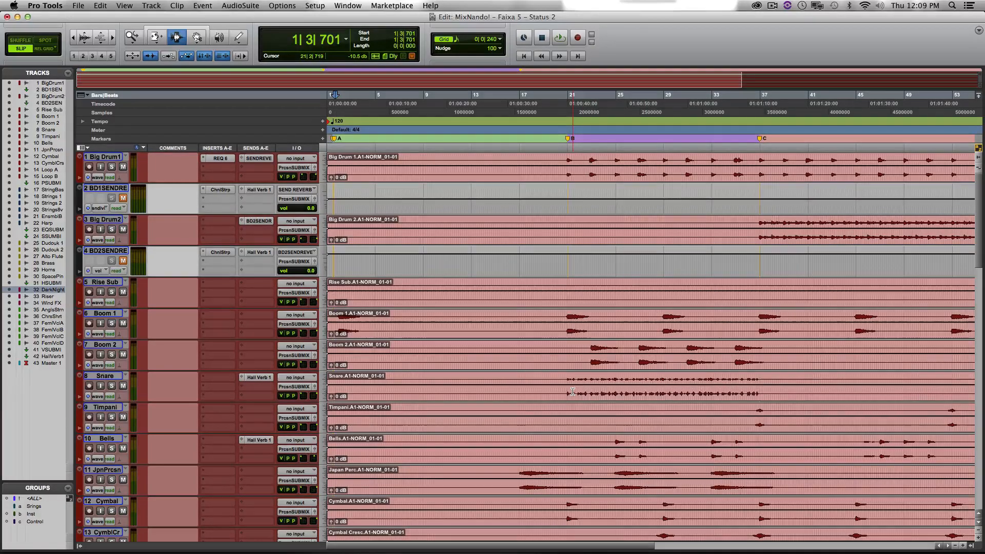
pyautogui.scroll(-20, 572, 391)
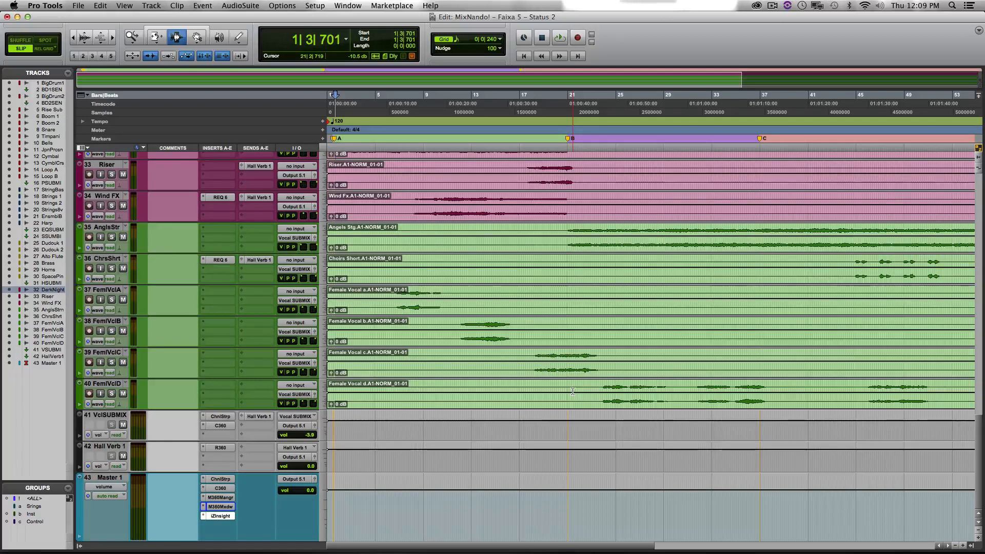
# Open the C360 surround compressor on the Master 1 track and review the percussion, strings and vocal tracks with their submixes
pyautogui.click(214, 490)
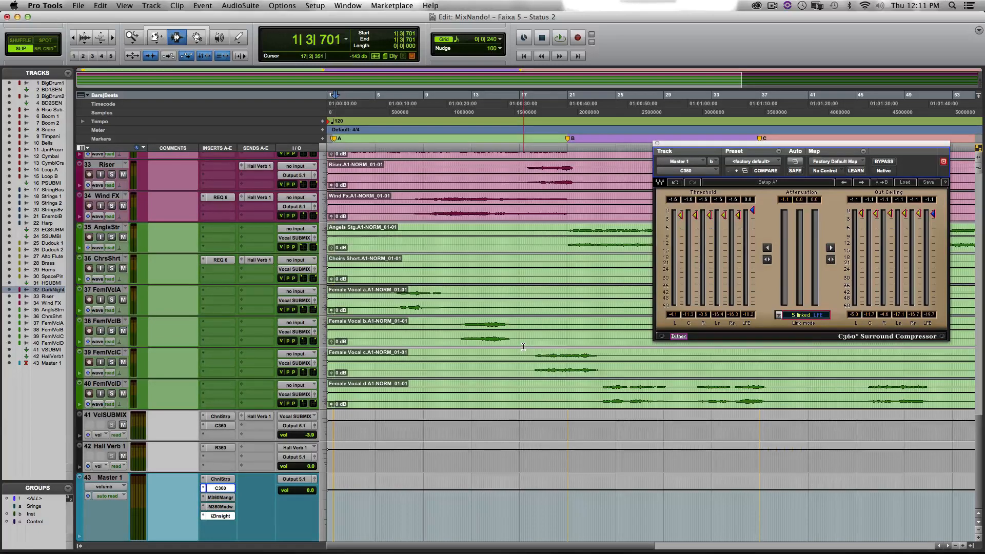
pyautogui.scroll(10, 268, 378)
pyautogui.scroll(20, 269, 377)
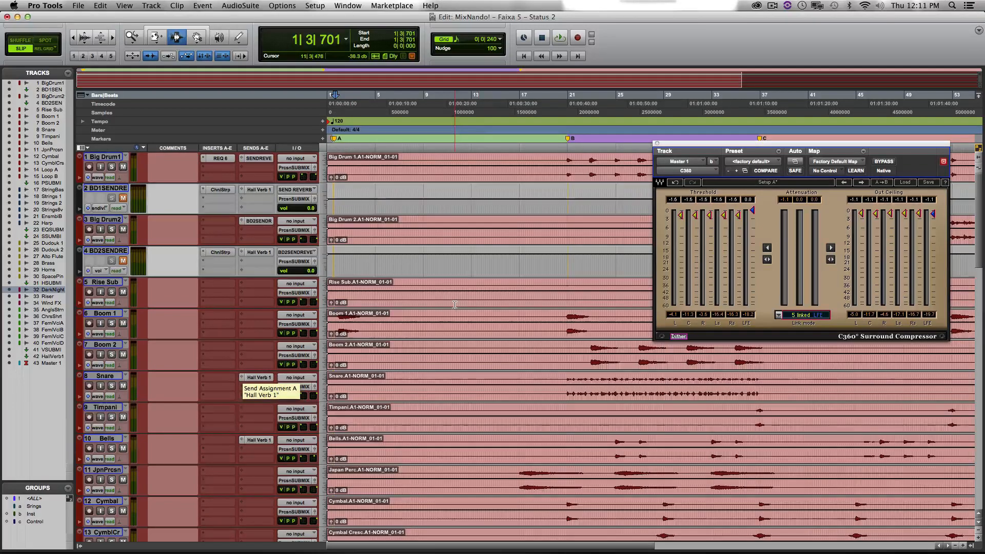
pyautogui.scroll(-12, 455, 302)
pyautogui.scroll(-5, 454, 304)
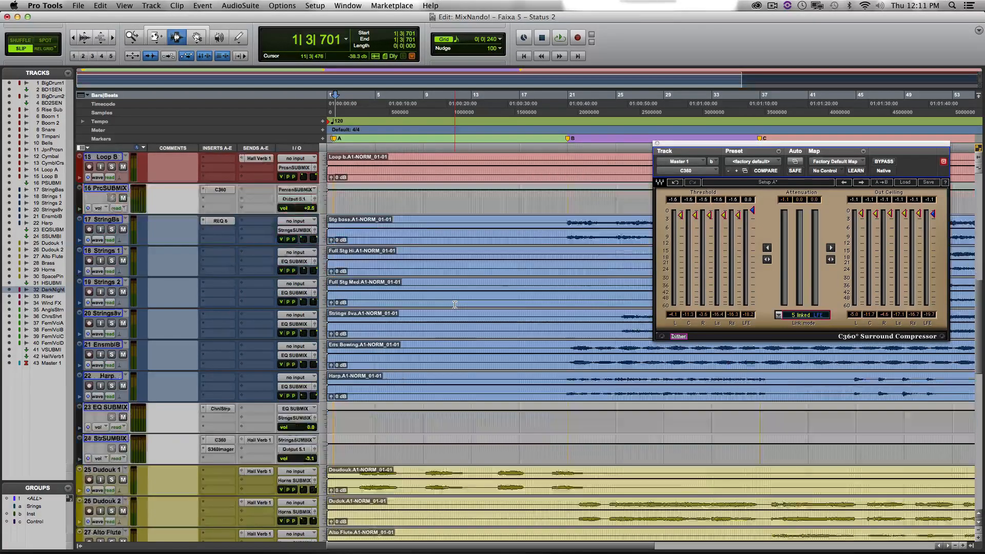
pyautogui.scroll(10, 455, 304)
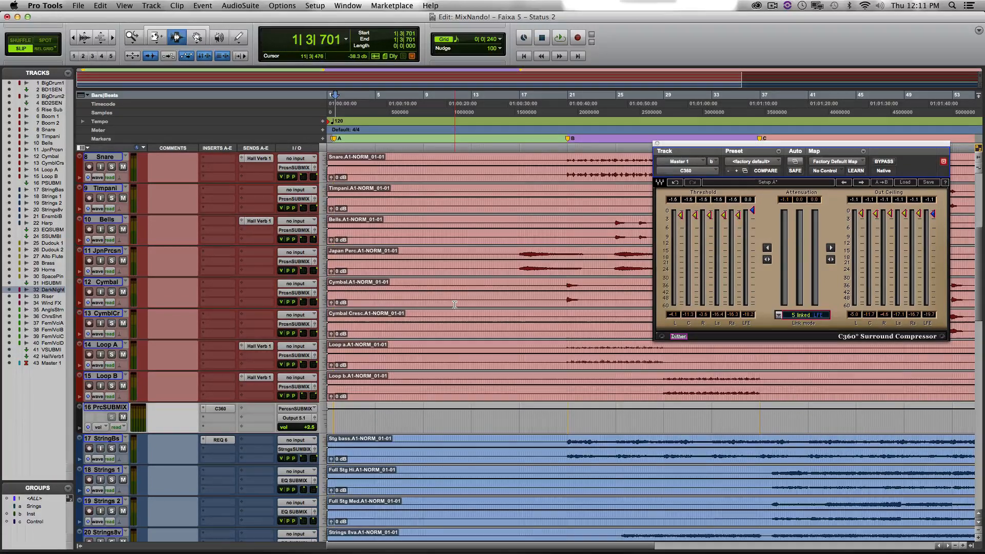
pyautogui.scroll(-3, 505, 291)
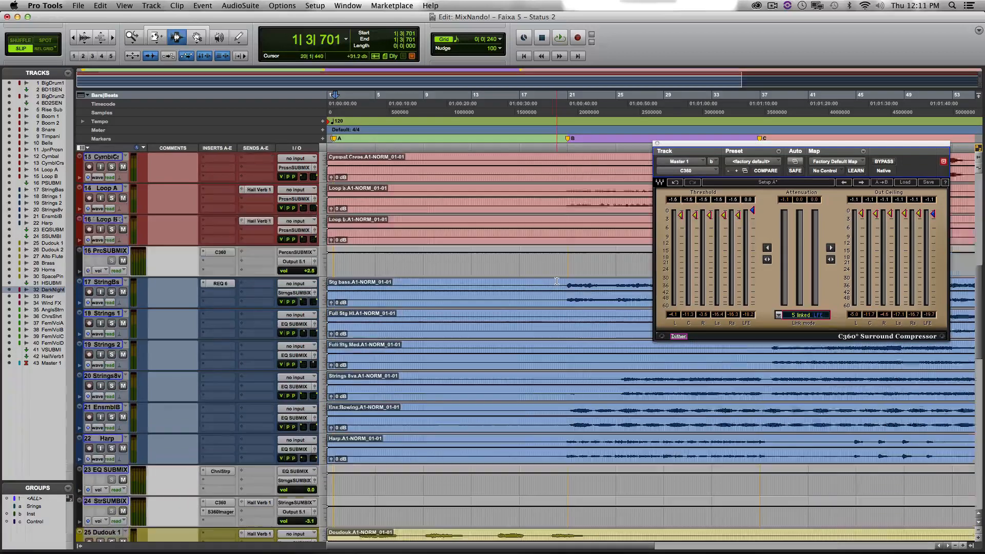
pyautogui.scroll(6, 568, 286)
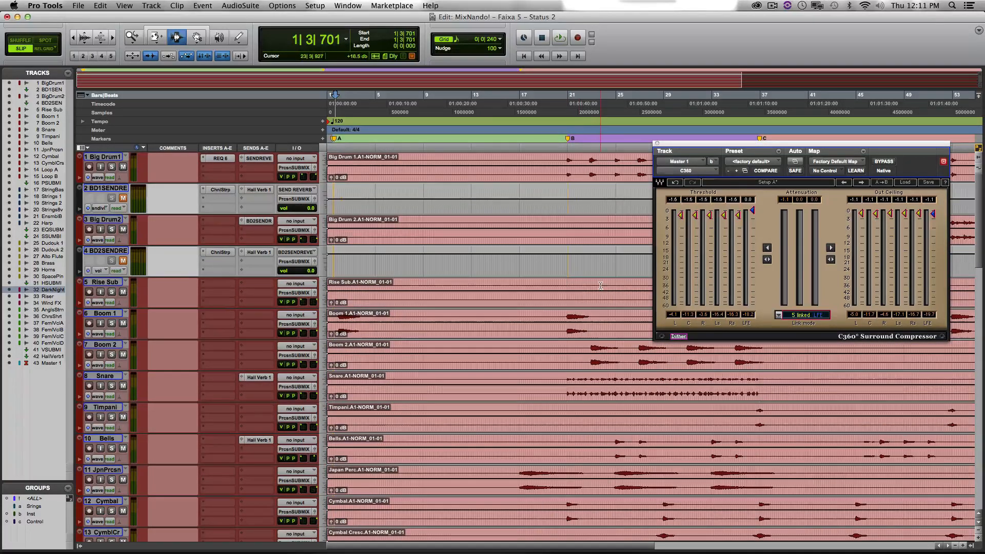
pyautogui.scroll(-5, 600, 286)
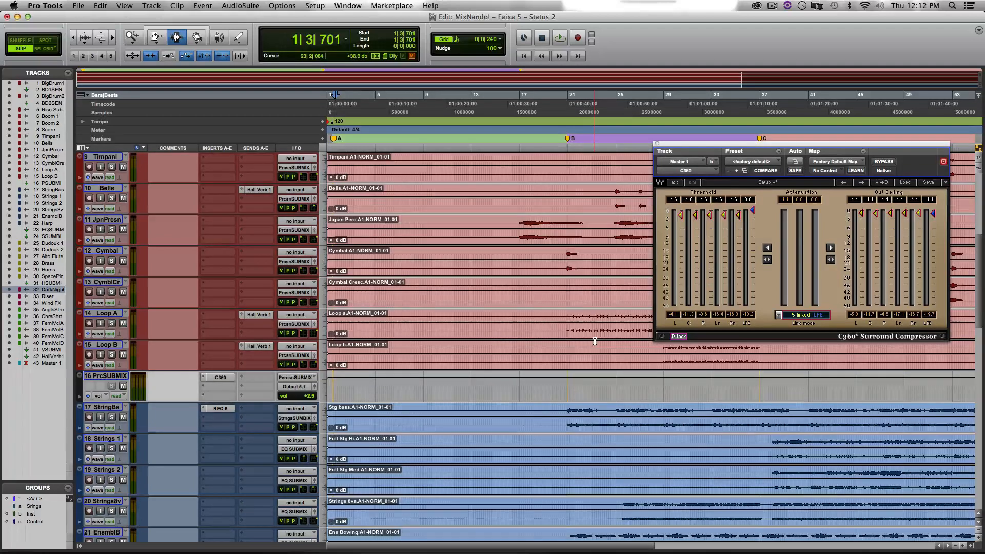
pyautogui.scroll(-10, 575, 385)
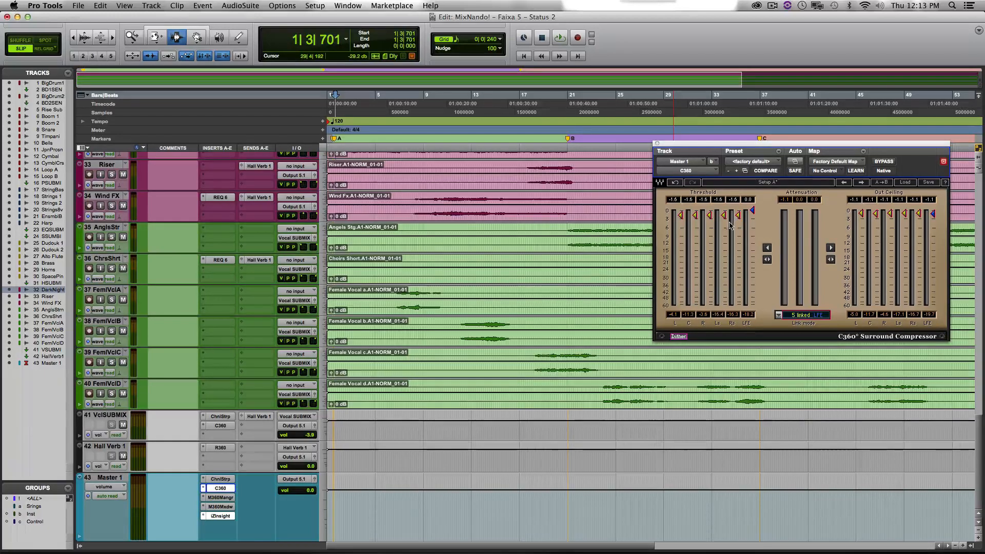
# Examine the link mode options of the Master 1 surround compressor and the settings of the Channel Strip on the same track
pyautogui.click(778, 315)
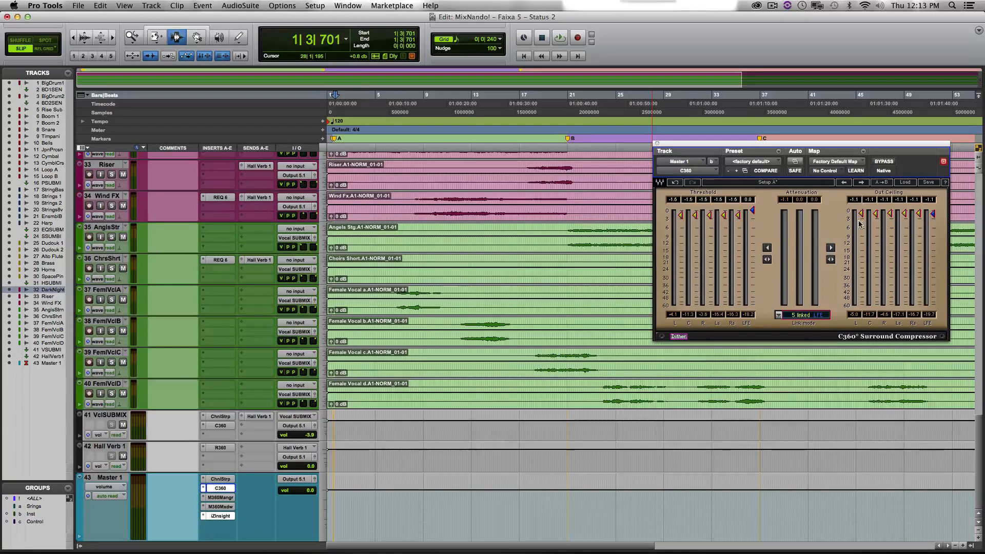
pyautogui.click(779, 315)
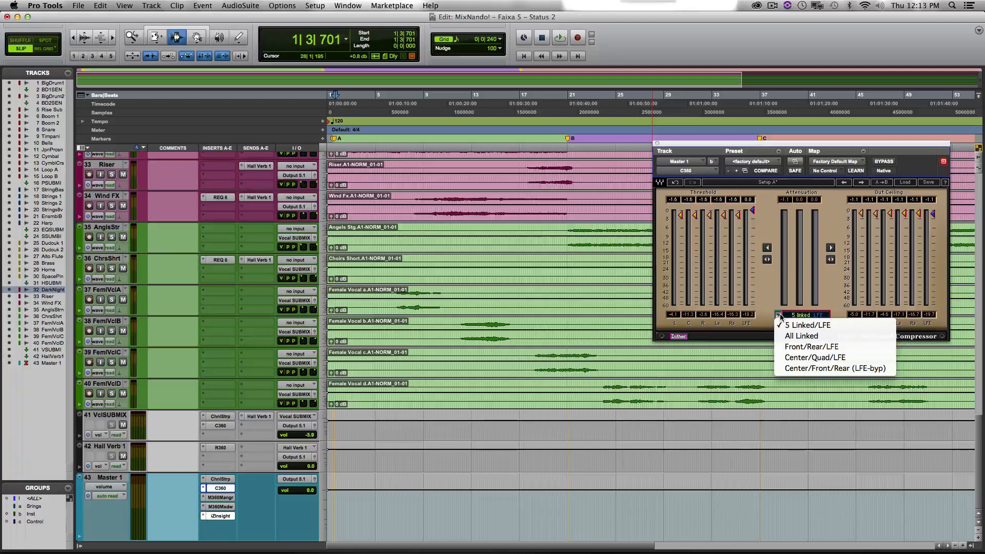
pyautogui.click(770, 278)
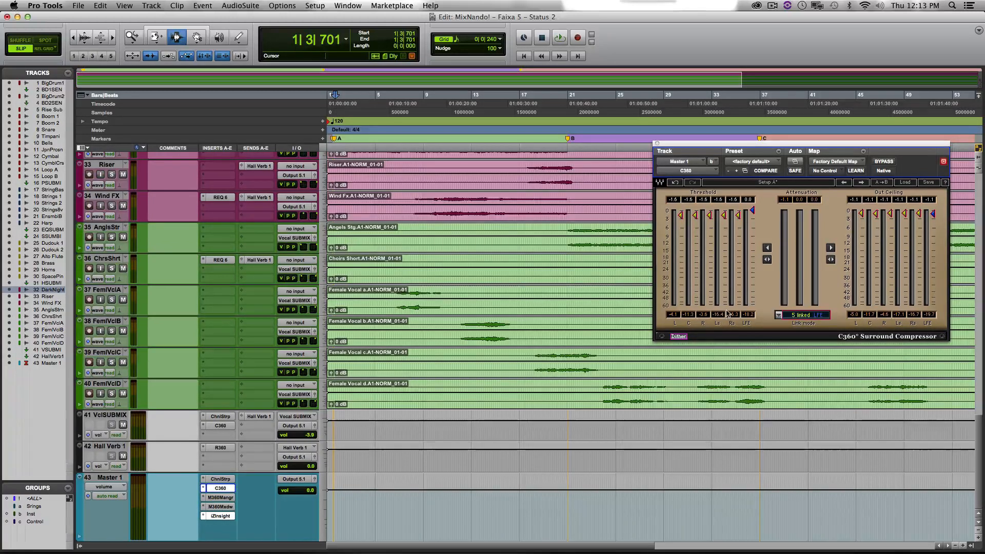
pyautogui.click(229, 479)
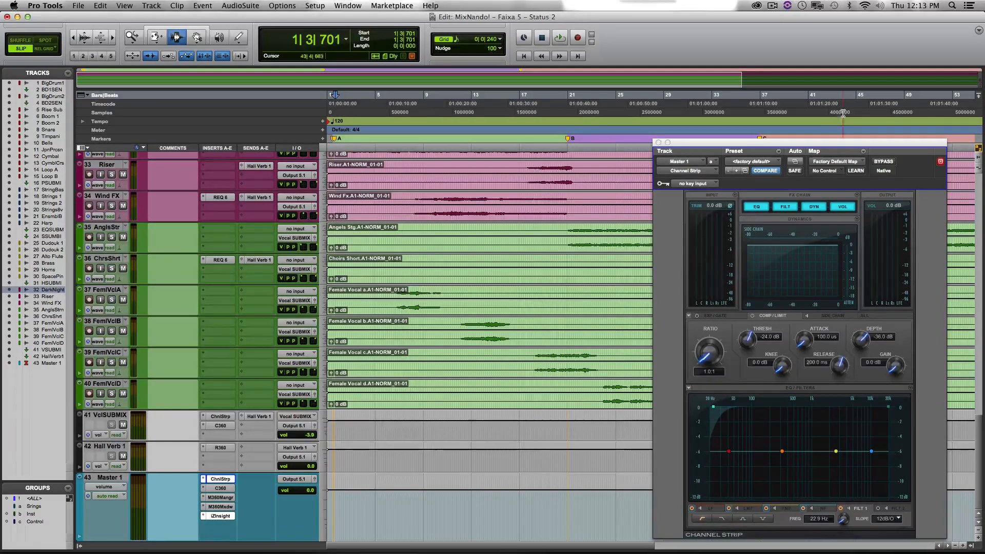
pyautogui.click(659, 142)
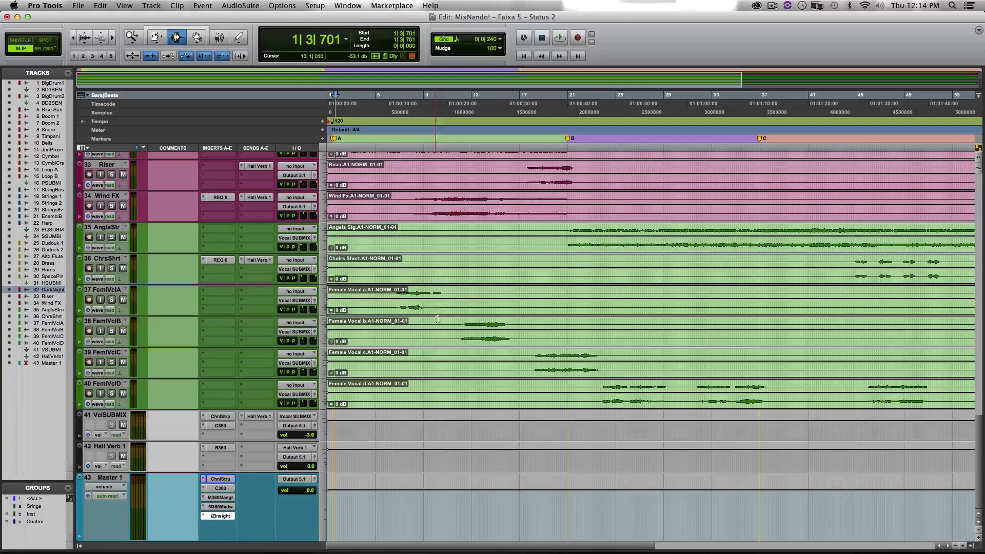
# Highlight a passage across tracks 35 to 40 and examine the Vocal submix's C360 compressor and its Channel Strip's high-frequency EQ band
pyautogui.moveTo(398, 230); pyautogui.dragTo(456, 396)
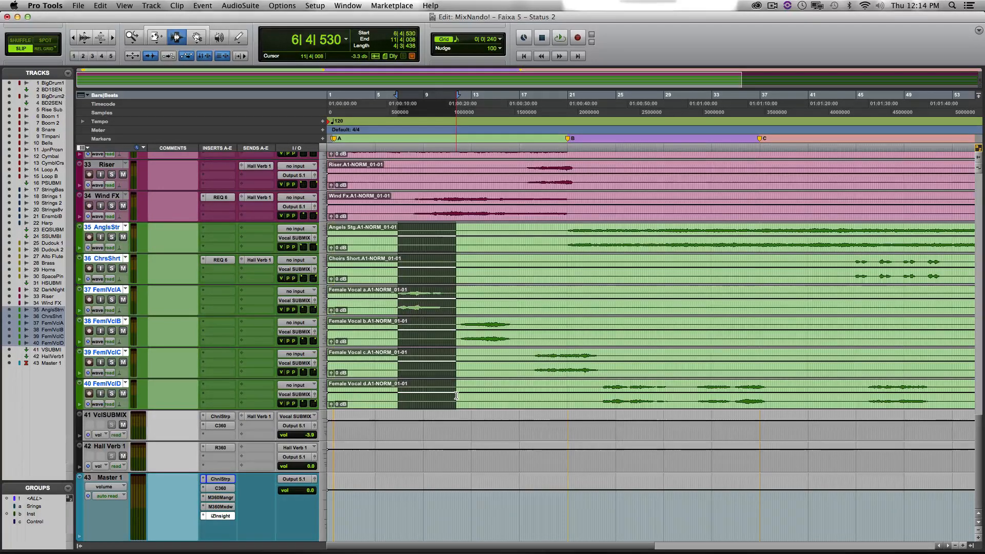
pyautogui.click(217, 427)
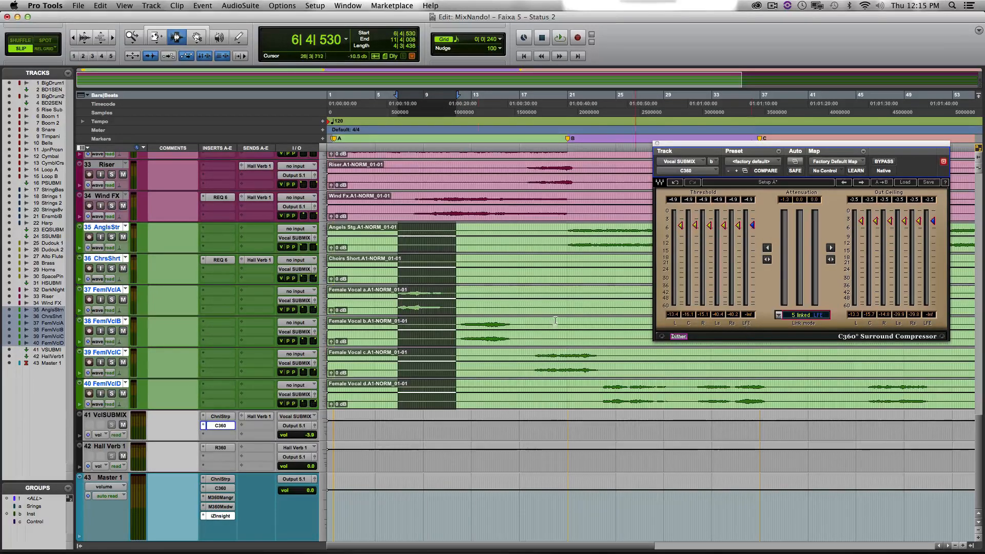
pyautogui.click(228, 417)
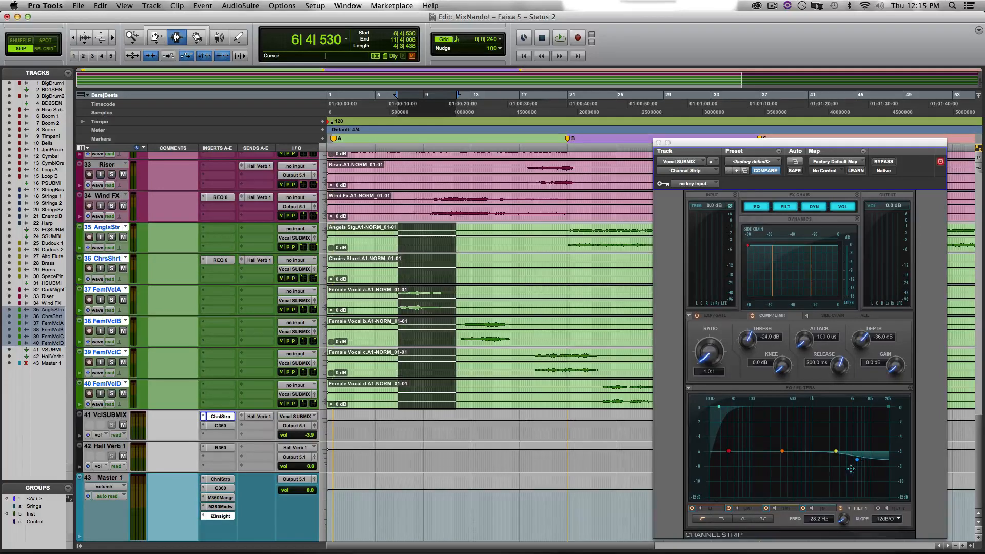
pyautogui.click(820, 511)
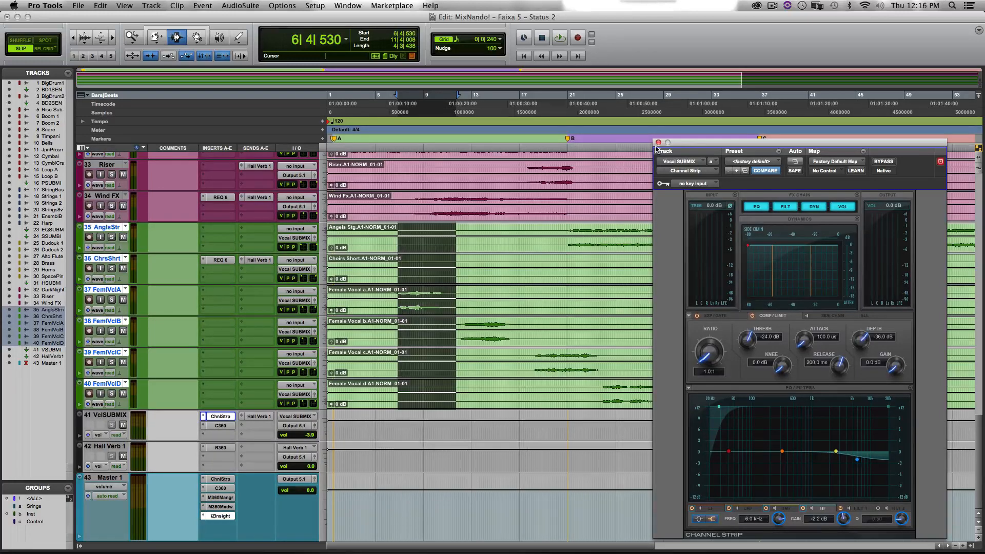
pyautogui.click(658, 142)
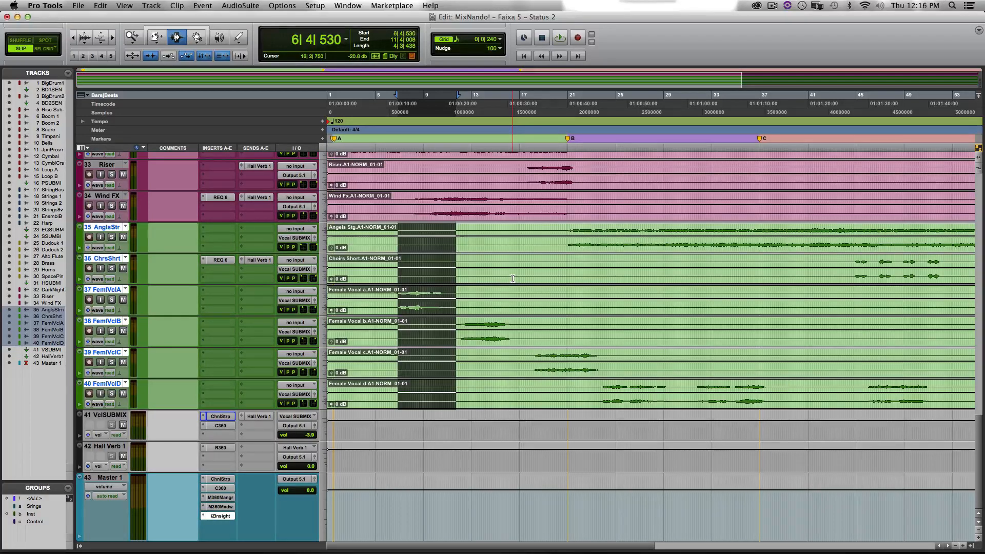
pyautogui.click(512, 342)
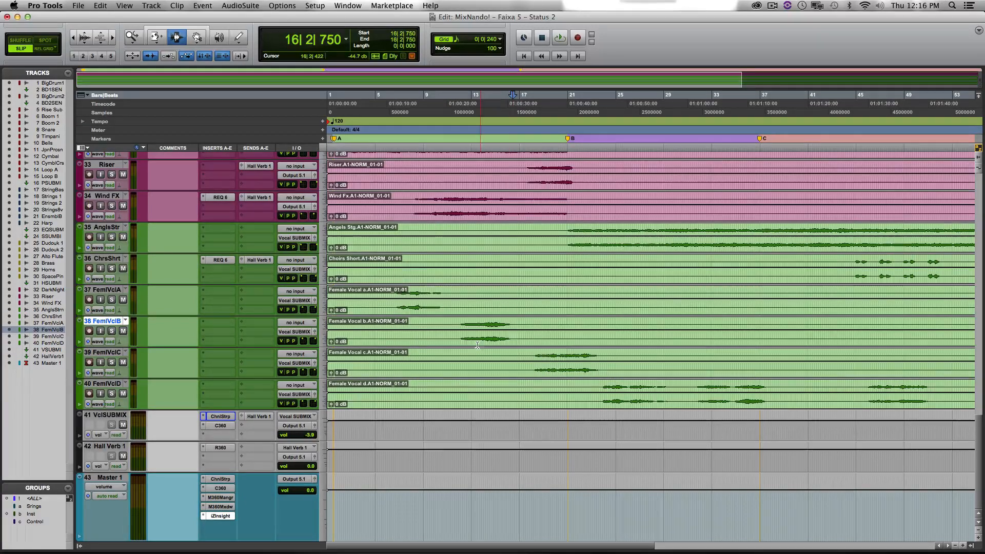
# Highlight a passage of about four bars across tracks 25 to 30, from Dudouk 1 to the space piano
pyautogui.scroll(5, 466, 395)
pyautogui.scroll(1, 466, 395)
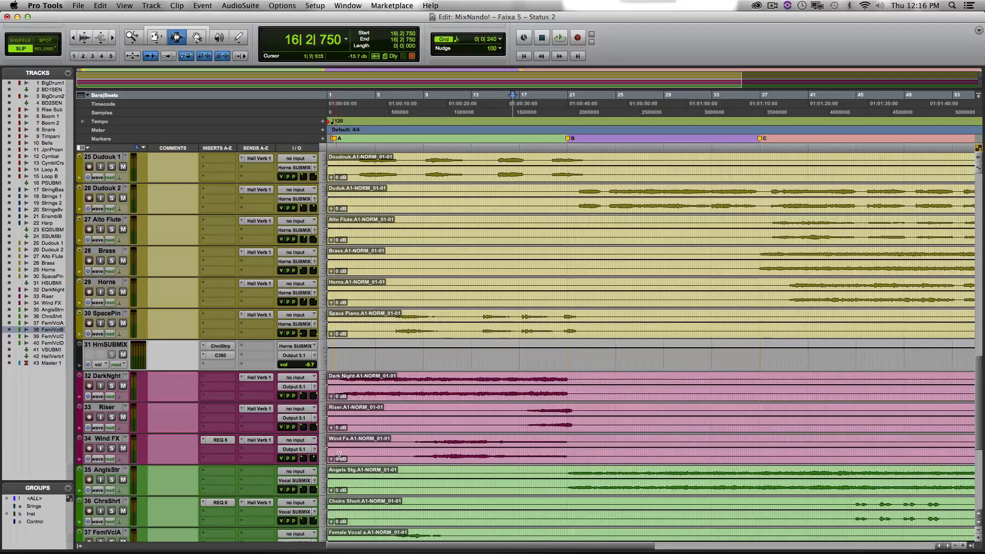
pyautogui.scroll(4, 429, 425)
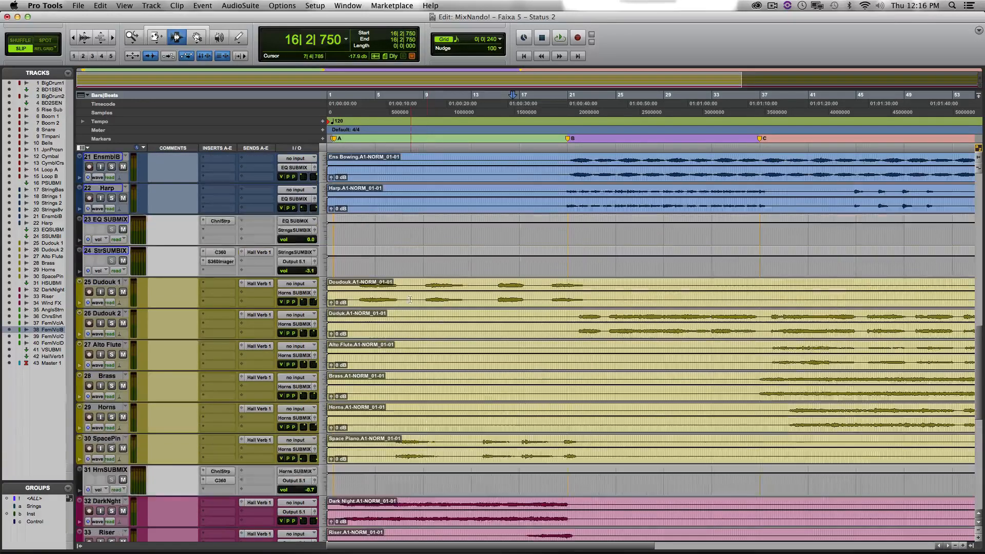
pyautogui.moveTo(402, 285); pyautogui.dragTo(452, 450)
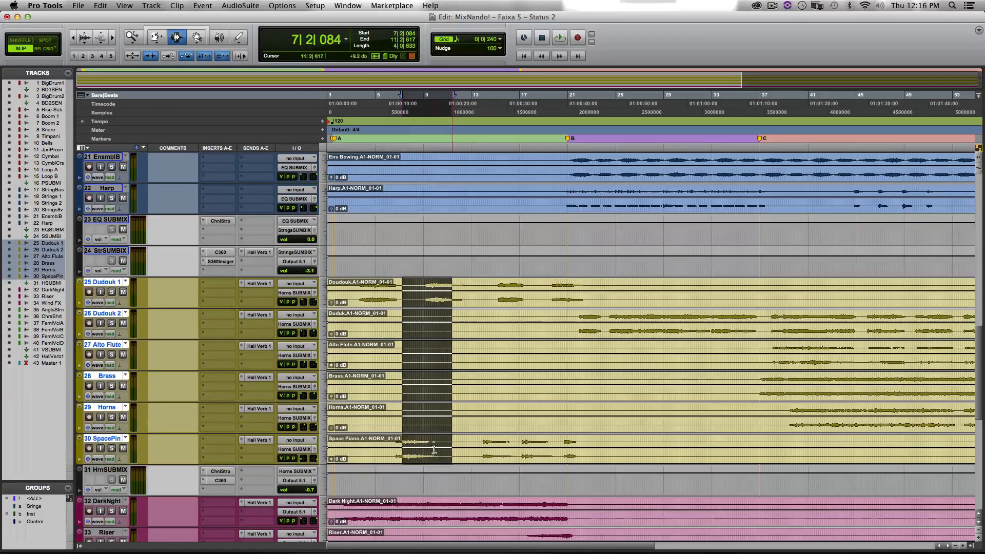
# Examine the Horns submix's Channel Strip and C360 compressor settings, and clear the highlighted passage
pyautogui.click(221, 472)
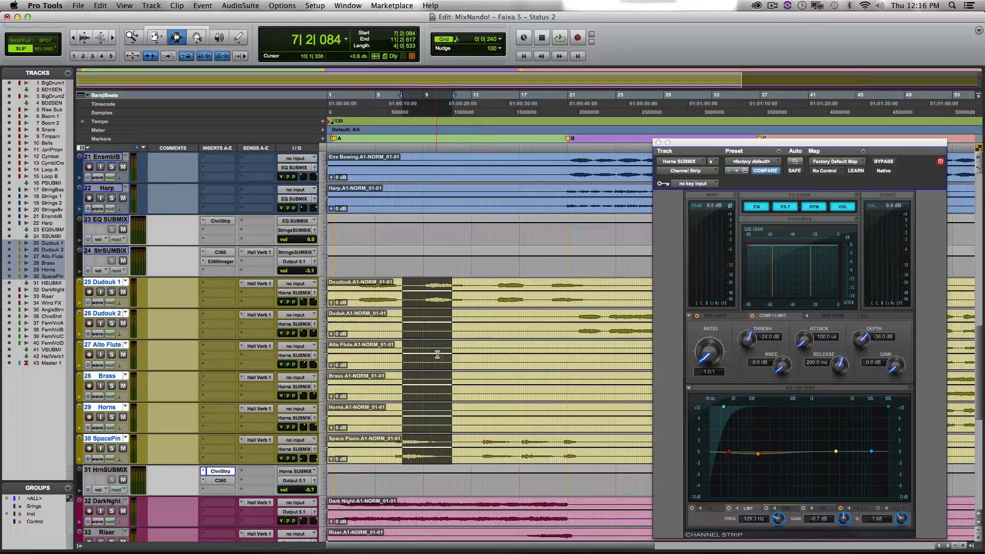
pyautogui.hscroll(10, 496, 352)
pyautogui.hscroll(10, 496, 351)
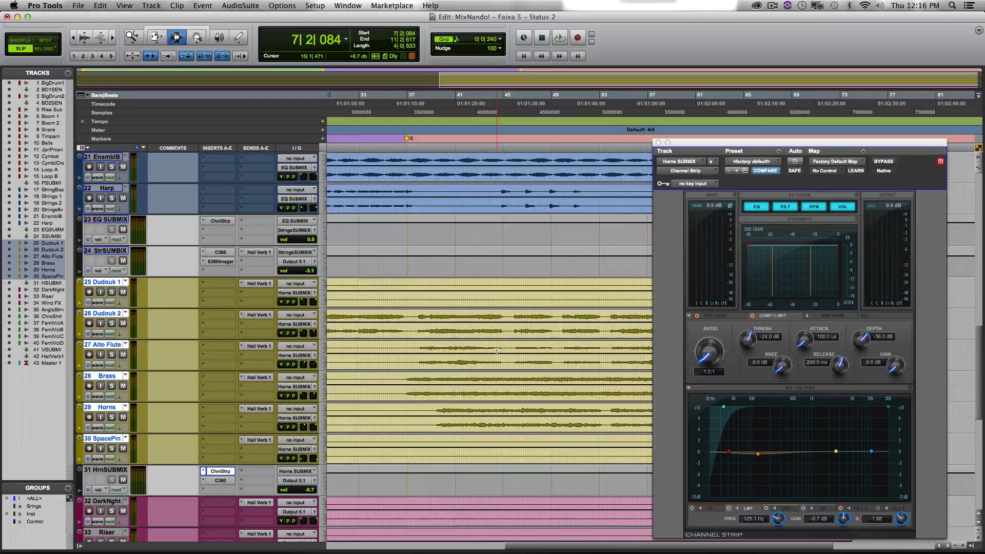
pyautogui.hscroll(-20, 496, 351)
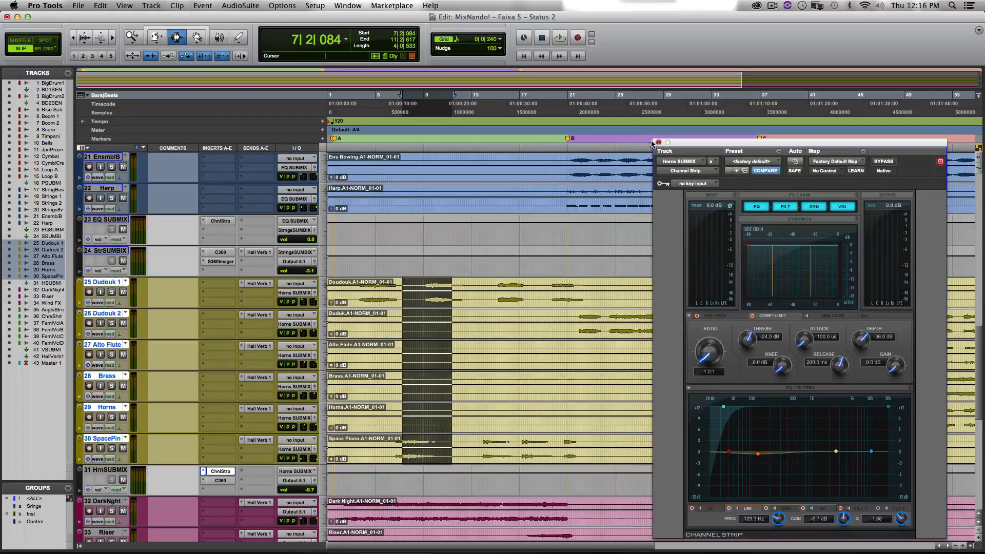
pyautogui.click(659, 143)
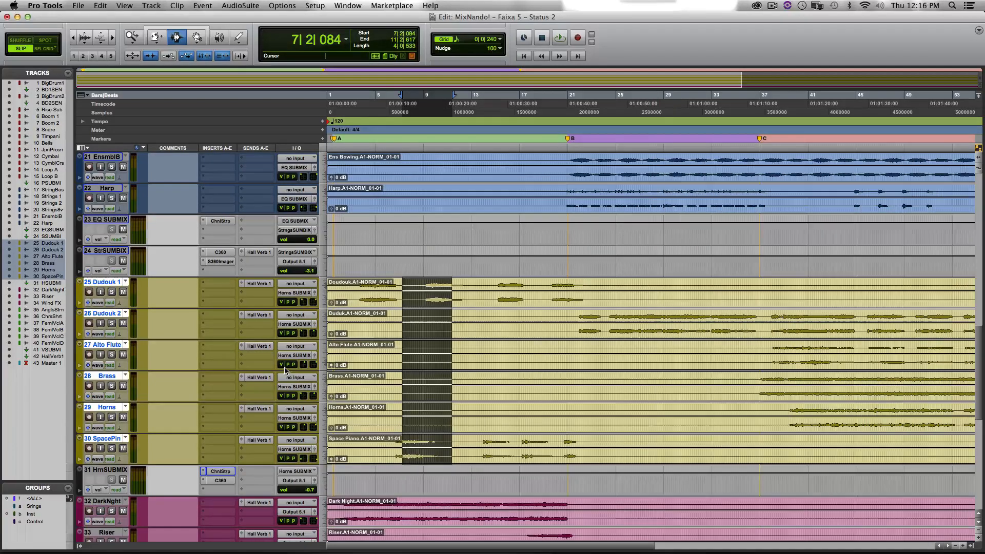
pyautogui.click(220, 480)
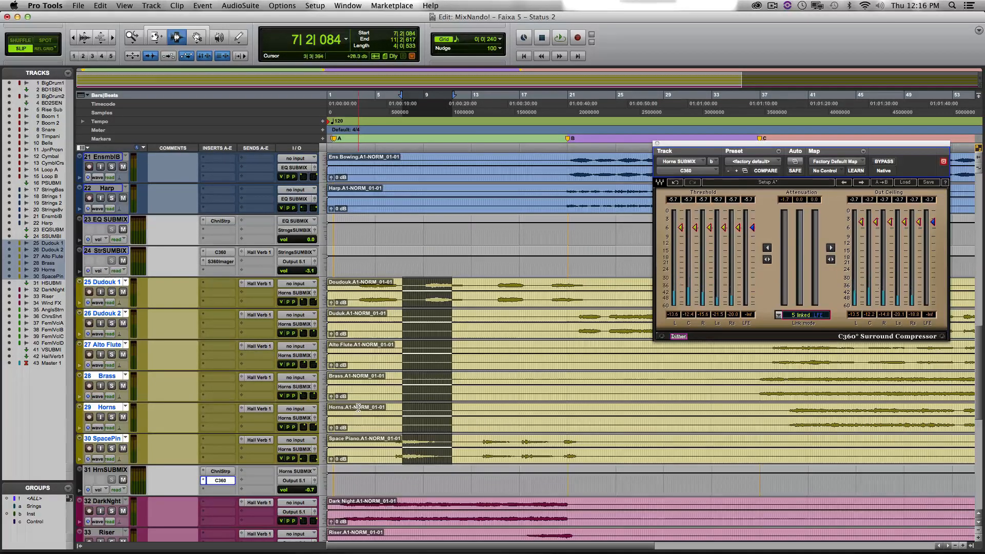
pyautogui.click(492, 396)
# Open the C360 surround compressor on the Strings submix track
pyautogui.scroll(7, 492, 395)
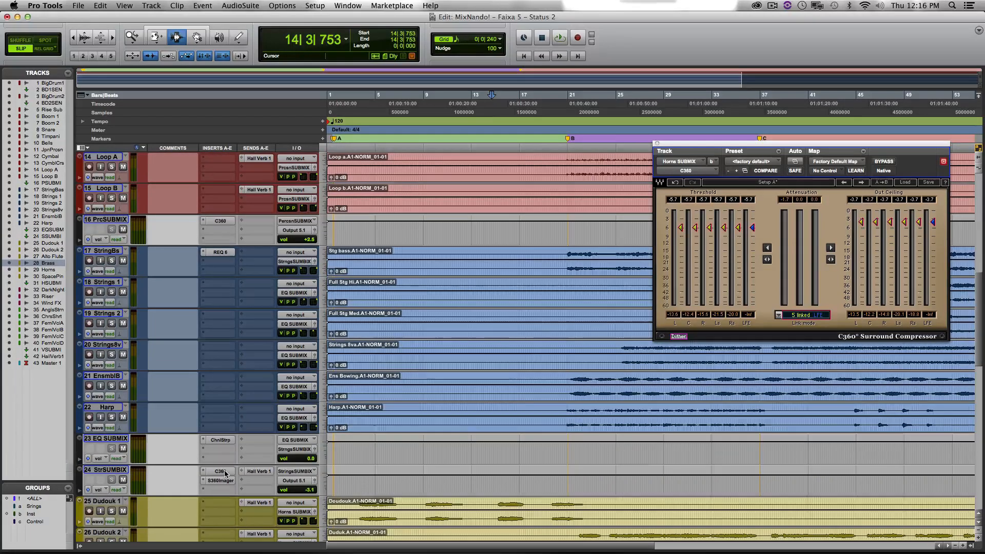
pyautogui.click(225, 472)
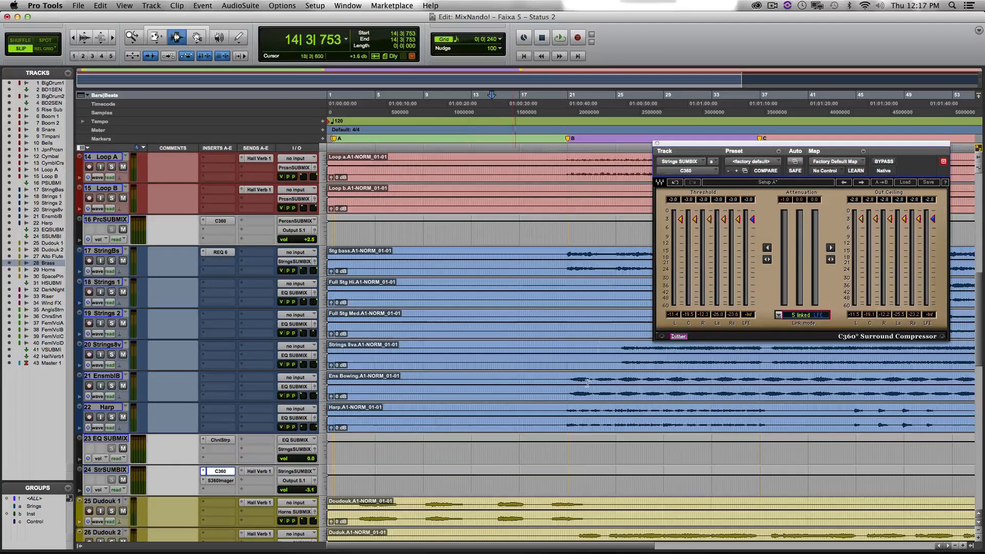
# Examine the C360 surround compressor settings on the Percussion submix and close the plug-in window
pyautogui.scroll(2, 545, 379)
pyautogui.scroll(2, 546, 379)
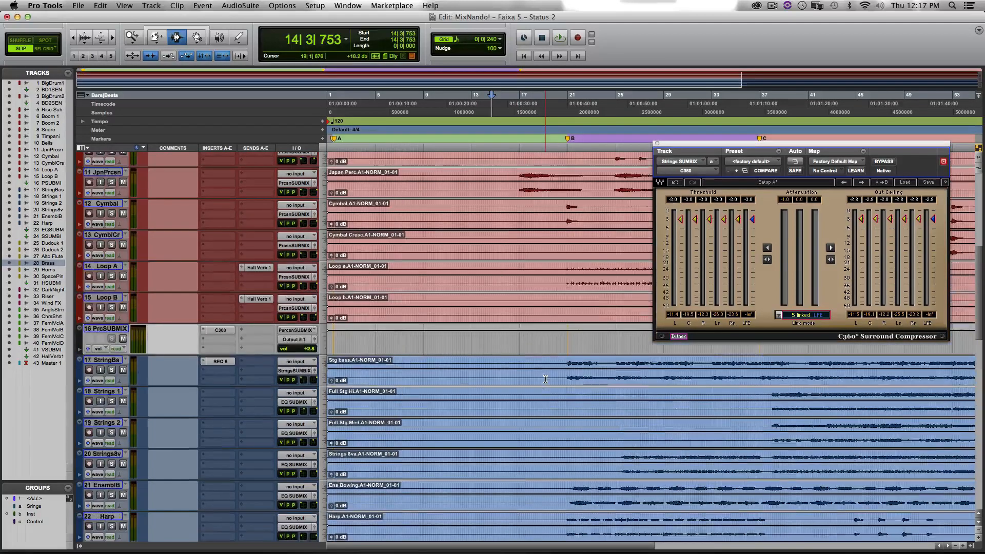
pyautogui.scroll(1, 545, 379)
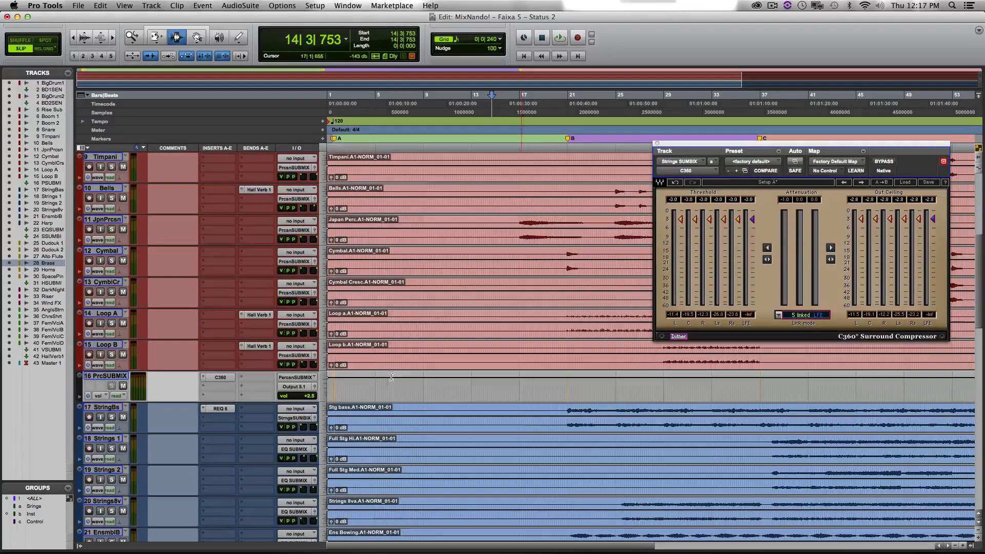
pyautogui.click(220, 378)
pyautogui.scroll(5, 468, 373)
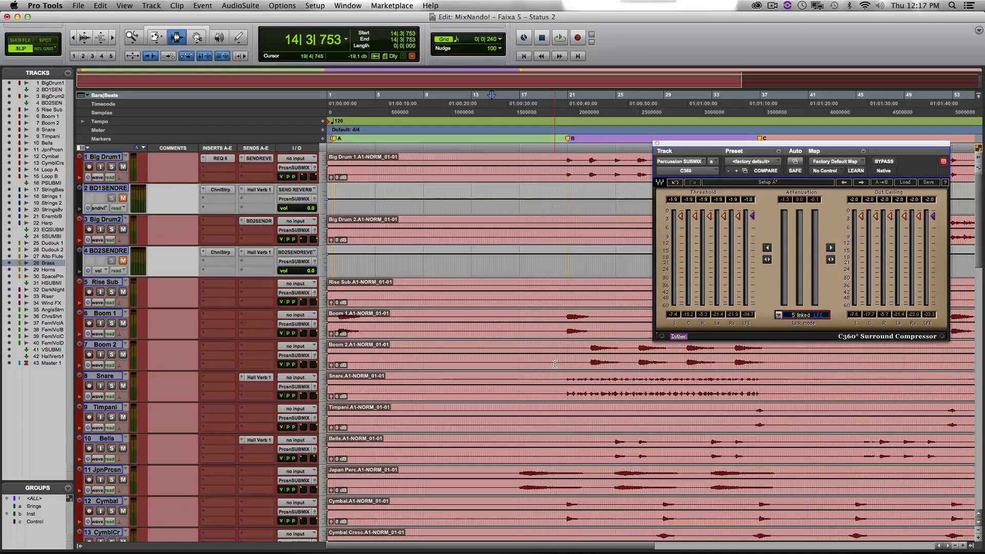
pyautogui.click(657, 145)
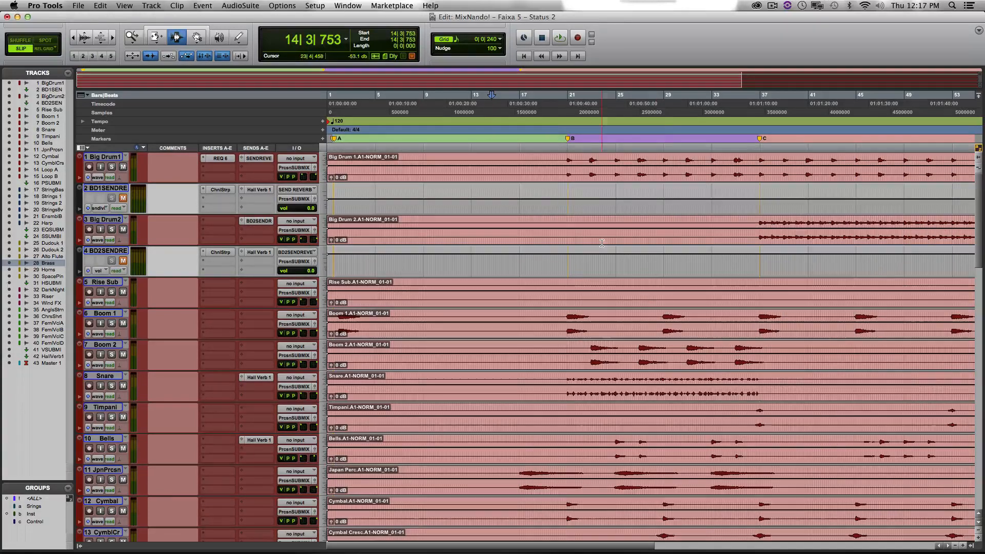
# Examine the REQ 6 equalizer settings on the Big Drum 1 track and close the plug-in window
pyautogui.click(557, 189)
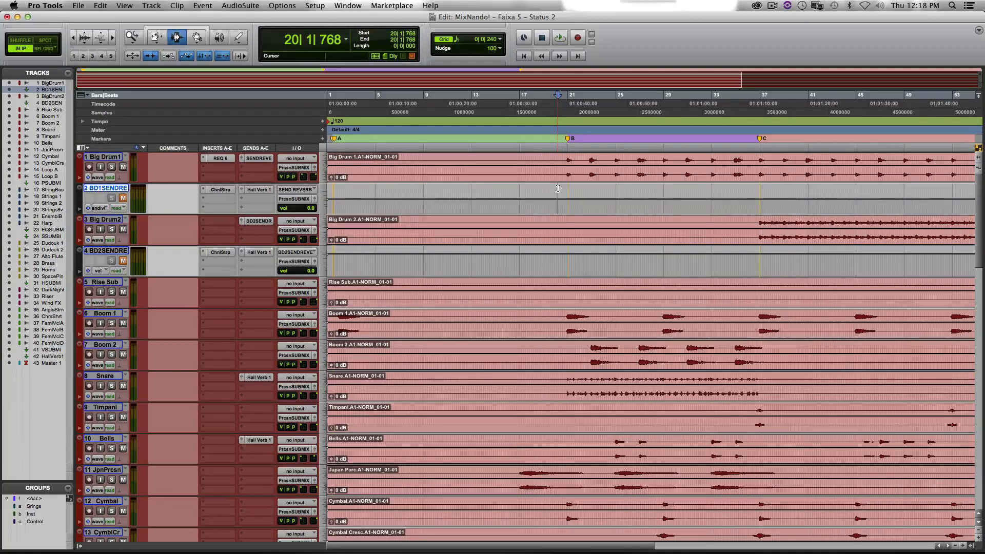
pyautogui.click(233, 159)
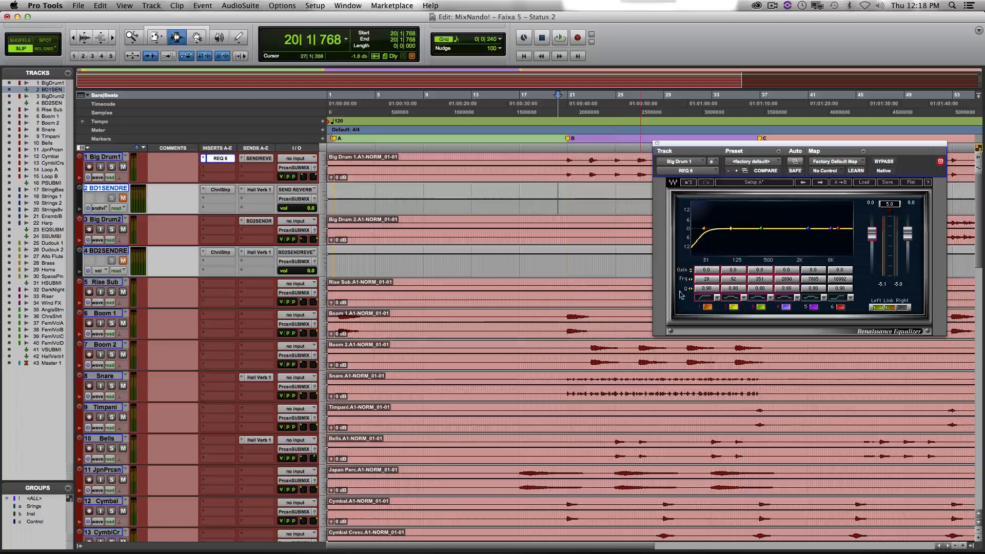
pyautogui.click(658, 143)
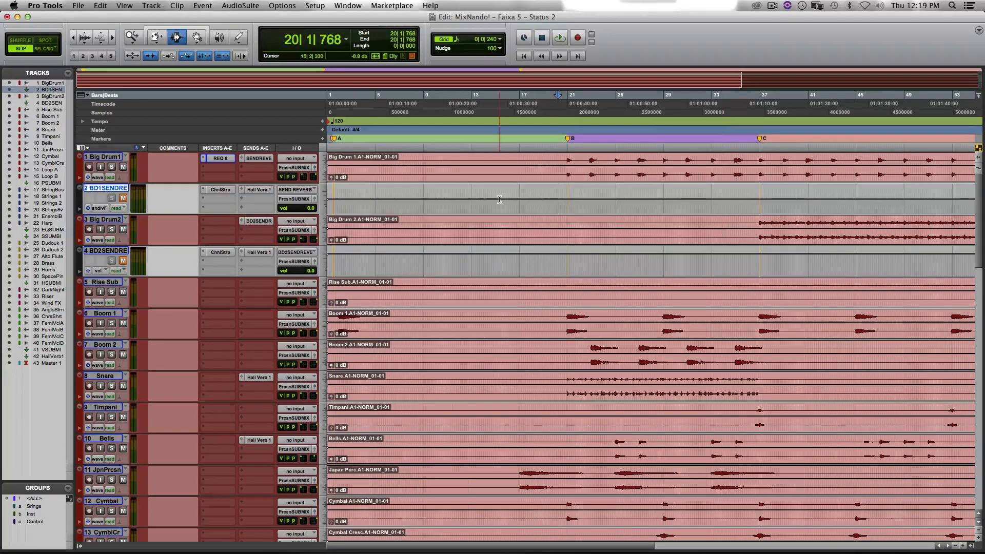
# Examine Big Drum 1's reverb send, plus the Channel Strip and Hall Verb 1 send on its BD1 send reverb track
pyautogui.click(258, 160)
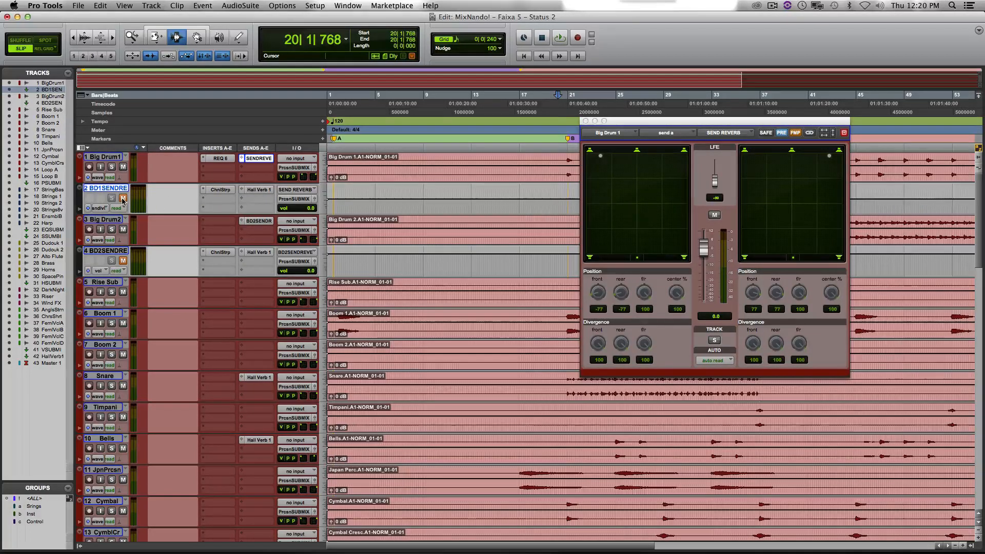
pyautogui.click(221, 190)
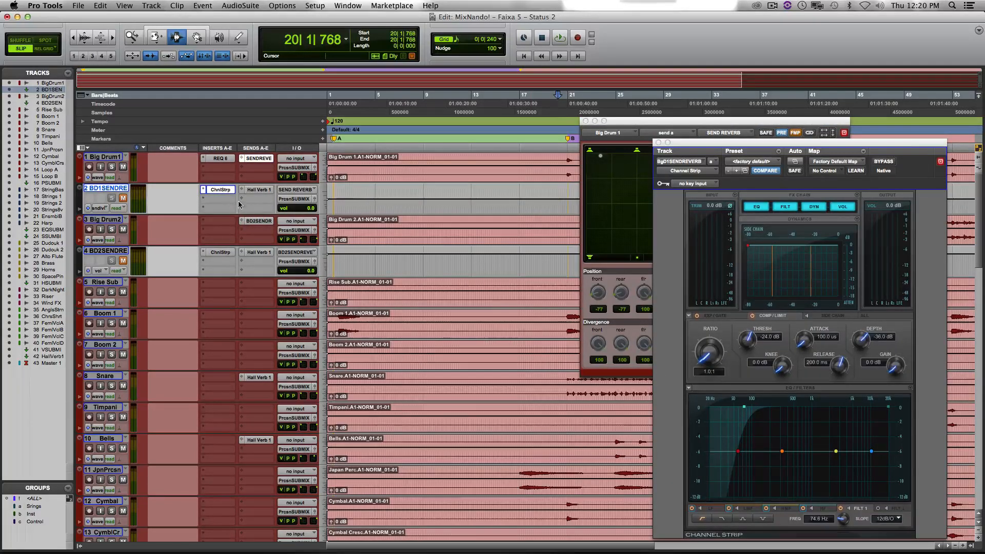
pyautogui.click(266, 191)
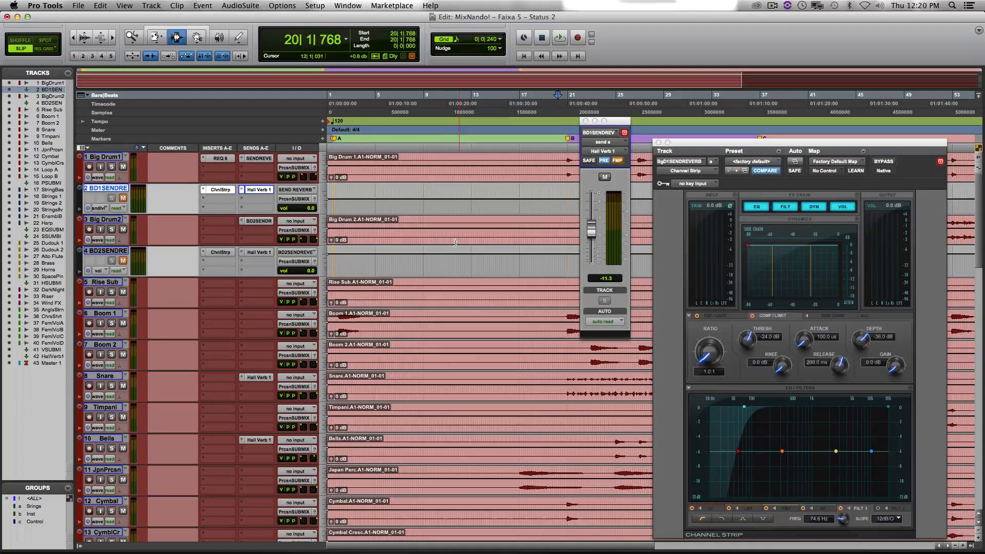
pyautogui.click(586, 121)
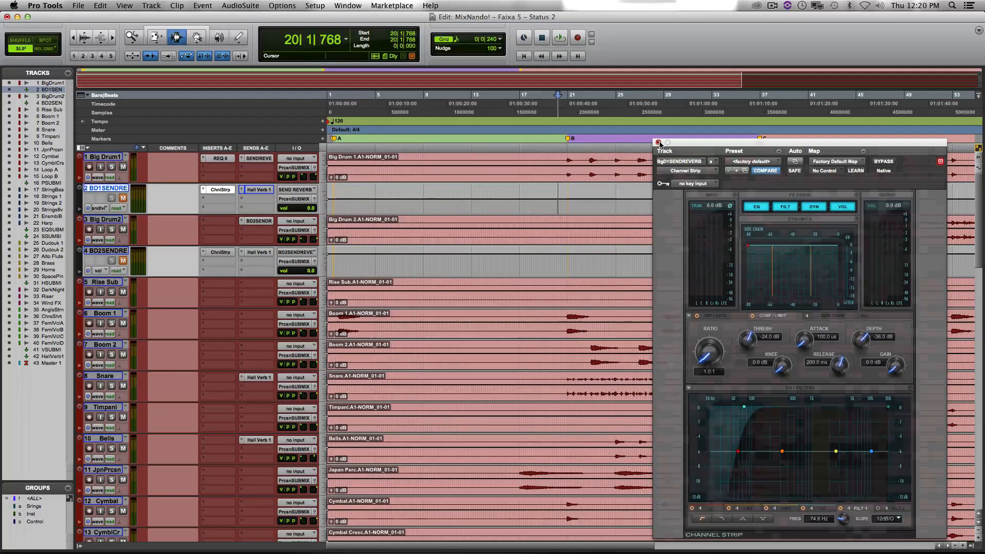
pyautogui.click(658, 143)
# Solo the Big Drum 2 track and play it from just before marker C, at 36|3|650
pyautogui.hscroll(10, 554, 226)
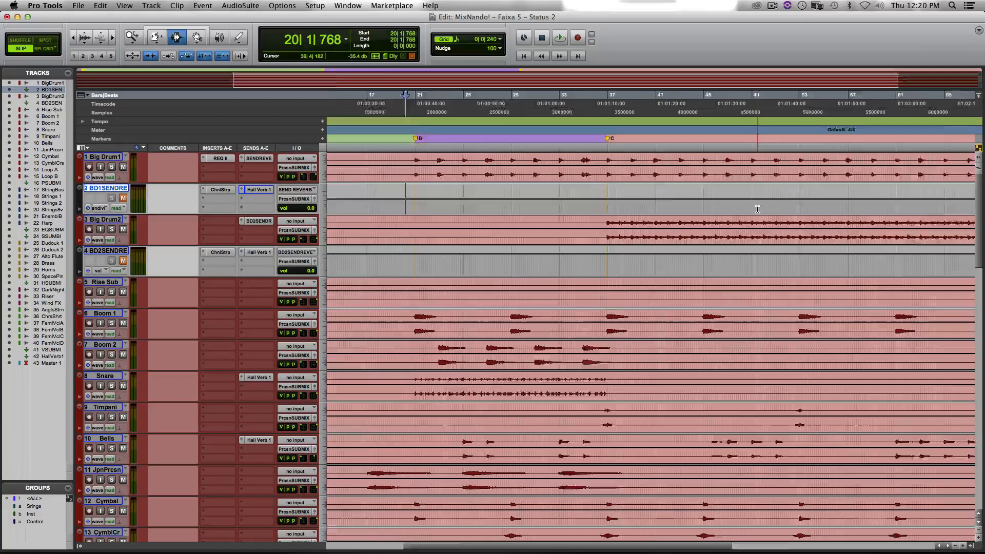
pyautogui.click(494, 225)
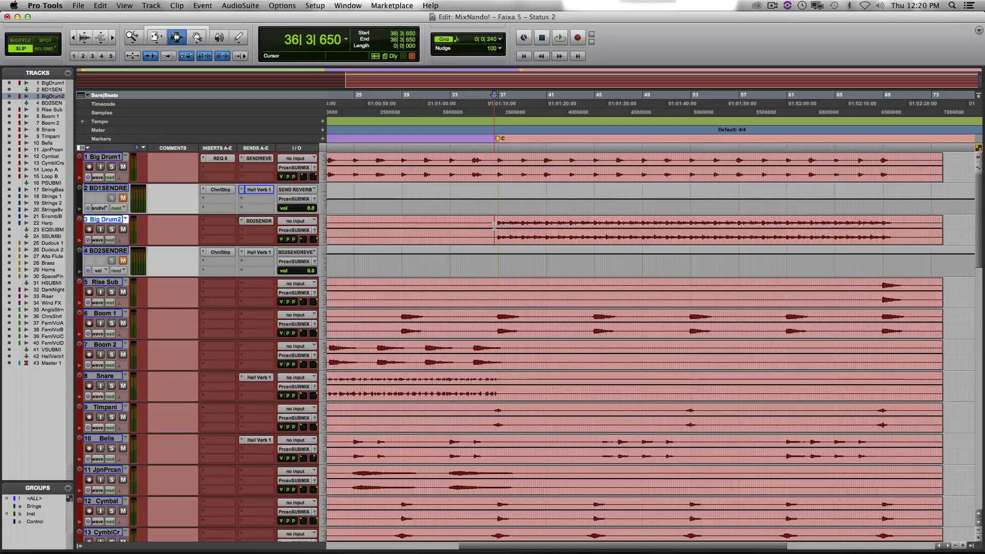
pyautogui.hotkey('shift', 's')
pyautogui.press('space')
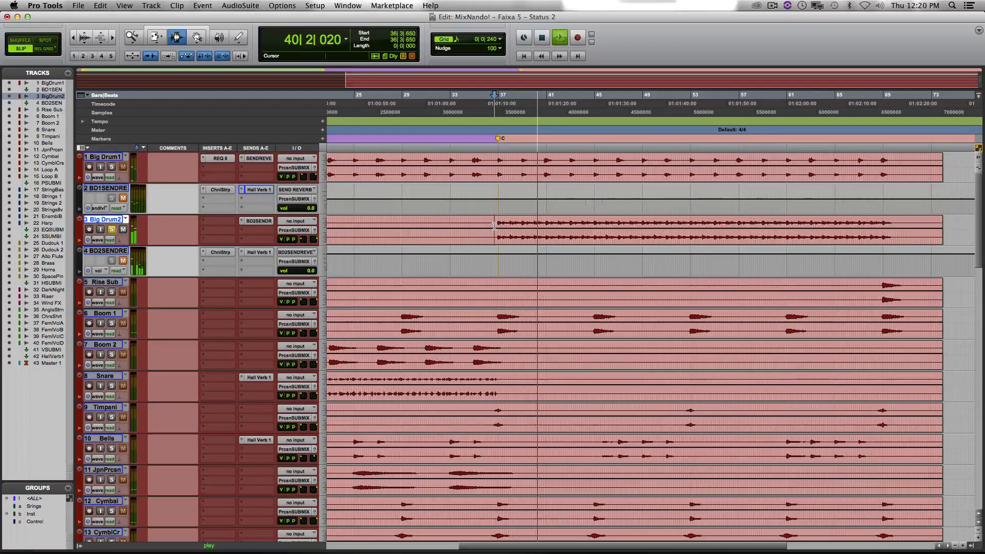
pyautogui.press('space')
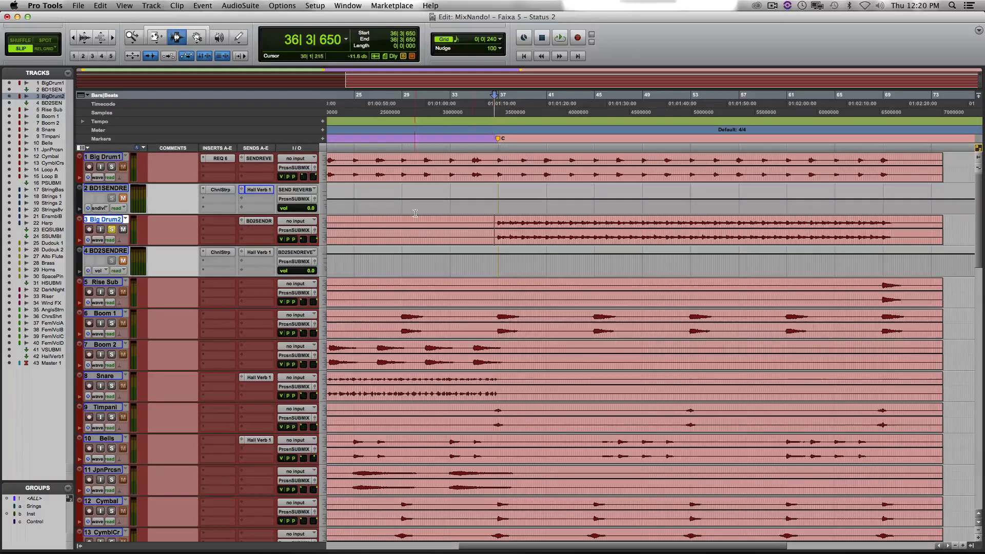
# Bypass the Channel Strip on the Big Drum 2 send reverb track and audition the soloed drum without it
pyautogui.keyDown('super'); pyautogui.click(224, 255); pyautogui.keyUp('super')
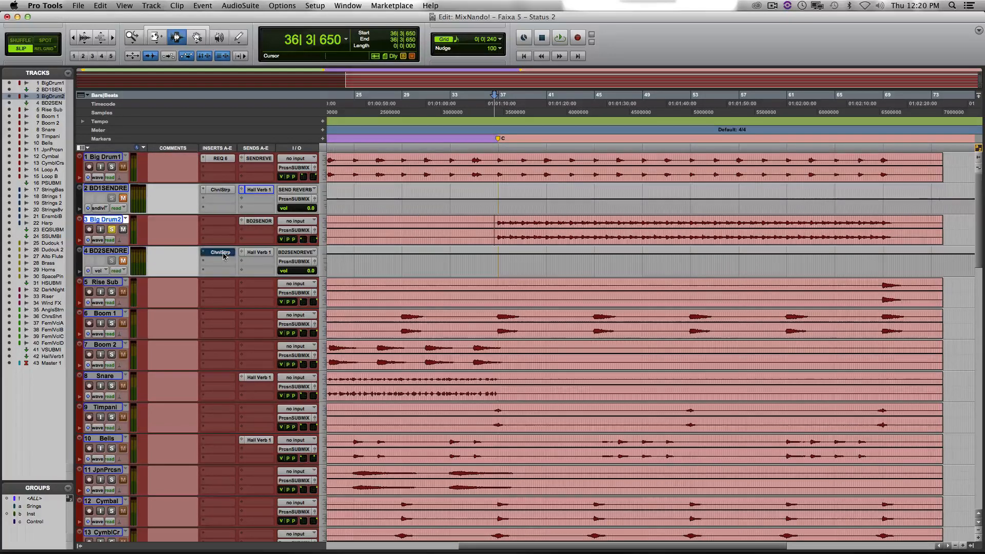
pyautogui.press('space')
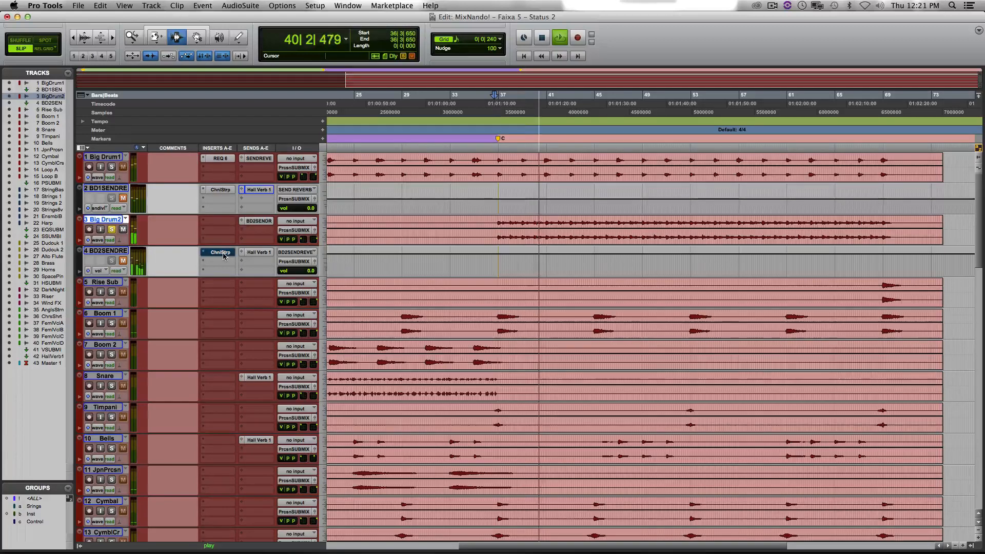
pyautogui.press('space')
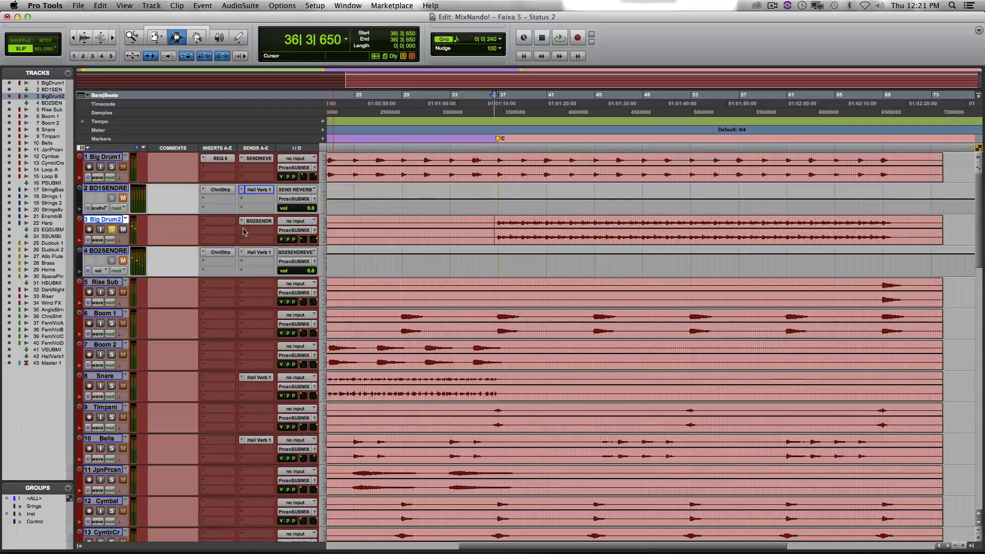
# Audition the soloed Big Drum 2 with its reverb send muted and with it active, and unsolo the track
pyautogui.click(259, 222)
pyautogui.press('space')
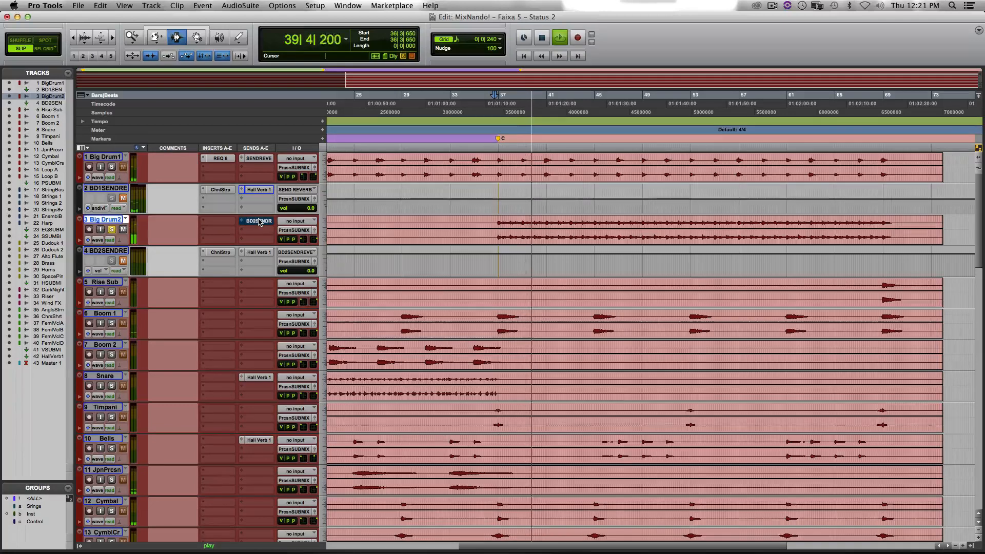
pyautogui.press('space')
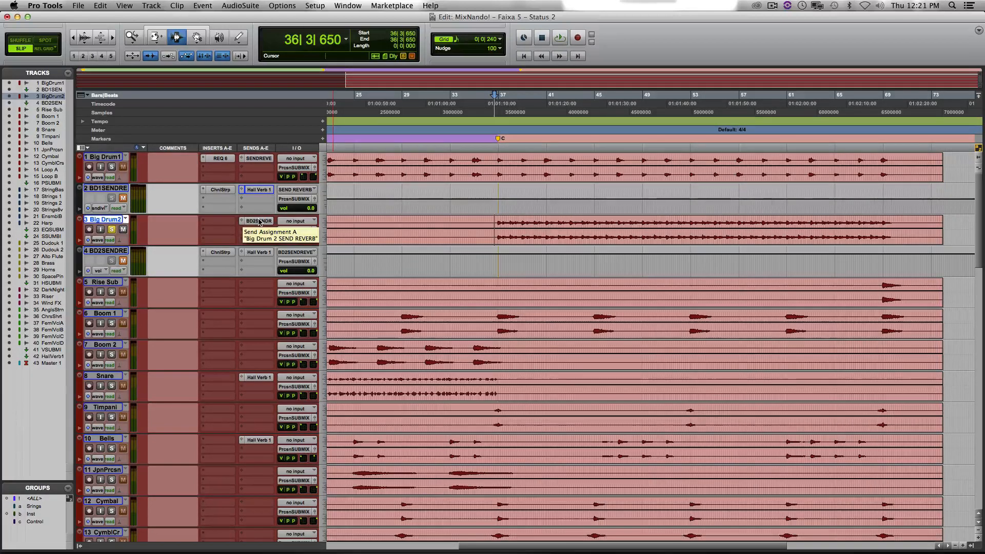
pyautogui.press('space')
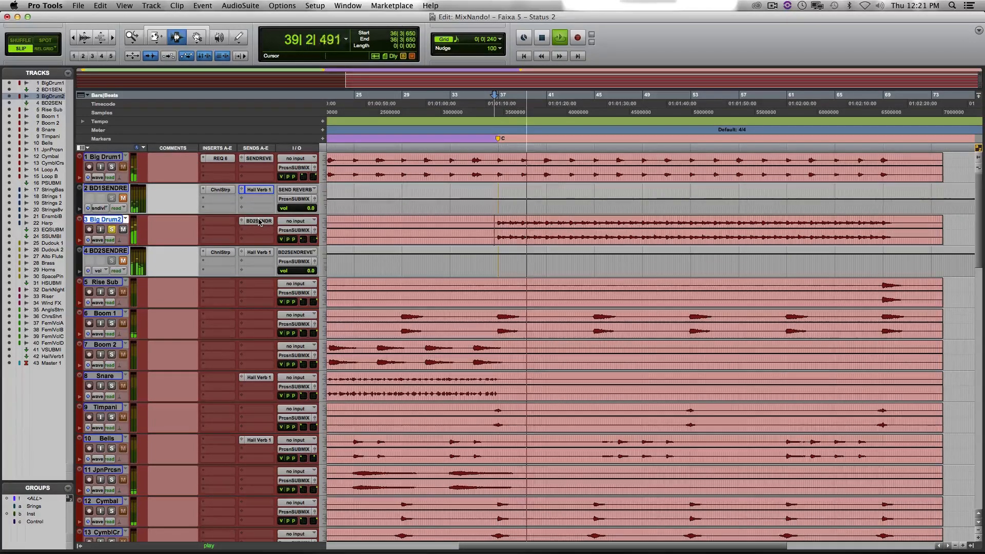
pyautogui.press('space')
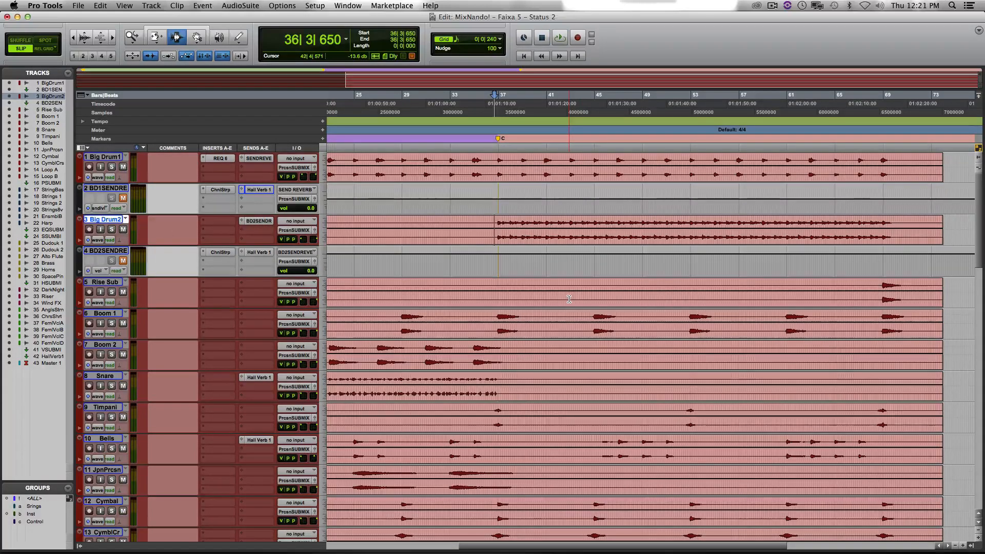
# Examine the Channel Strip and the Hall Verb 1 send on the Big Drum 2 send reverb track and close both windows
pyautogui.hscroll(-10, 569, 299)
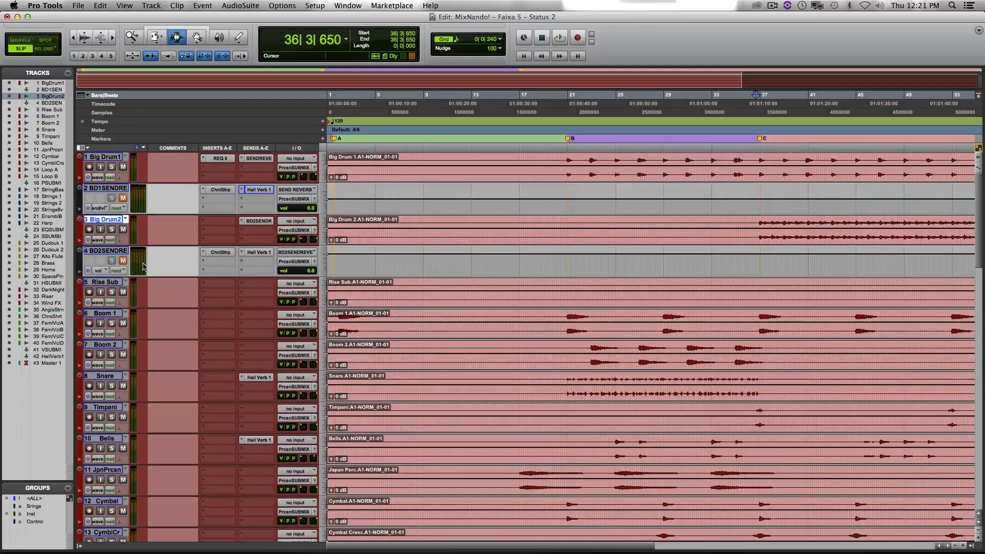
pyautogui.click(220, 252)
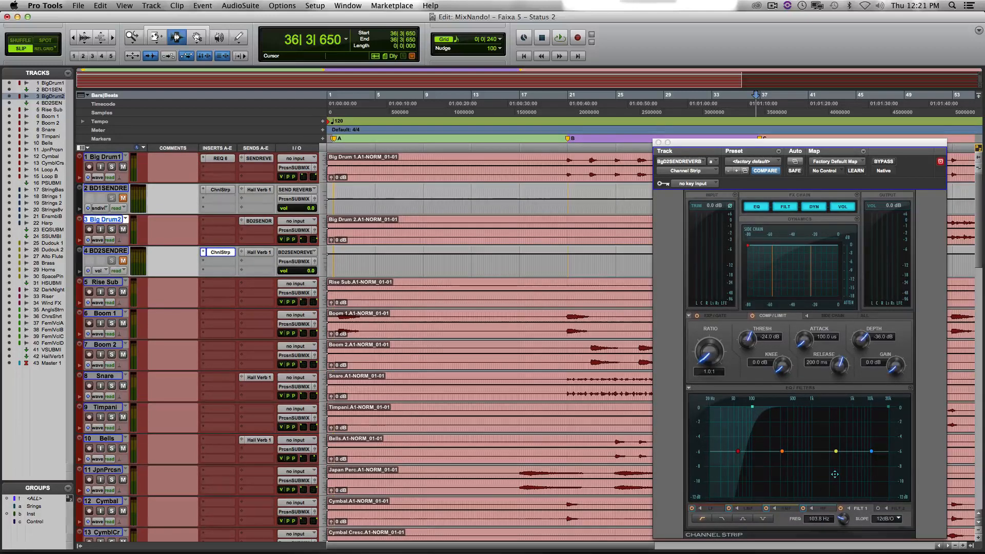
pyautogui.click(257, 252)
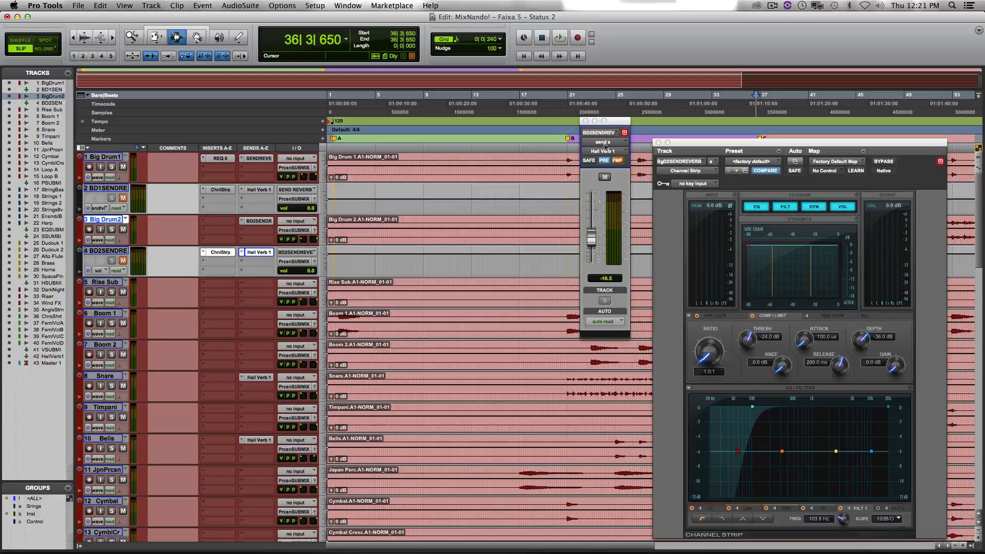
pyautogui.click(586, 121)
pyautogui.click(659, 143)
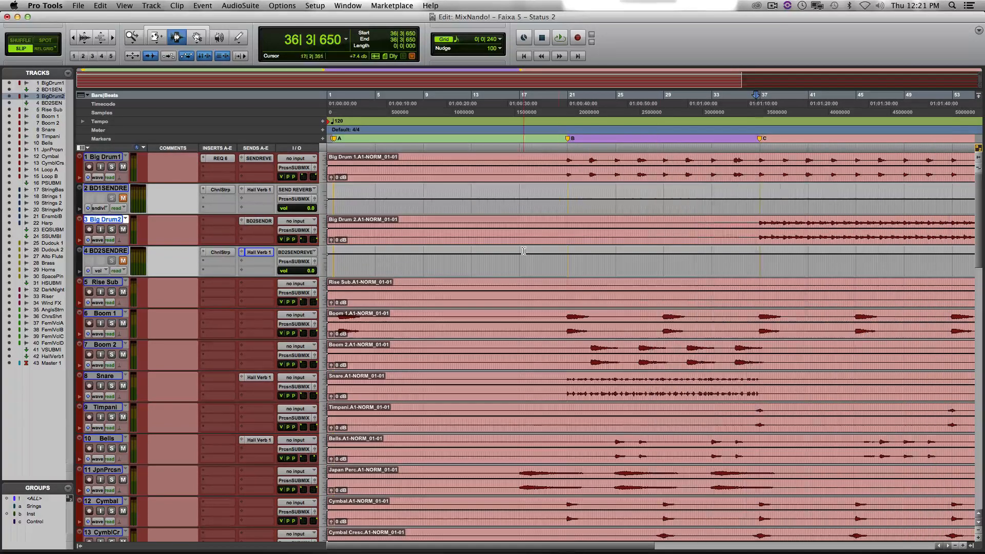
# Place the playback cursor just before marker A, at 1|2|781, and play the session from there
pyautogui.click(332, 210)
pyautogui.press('super+bracketright')
pyautogui.press('super+bracketright')
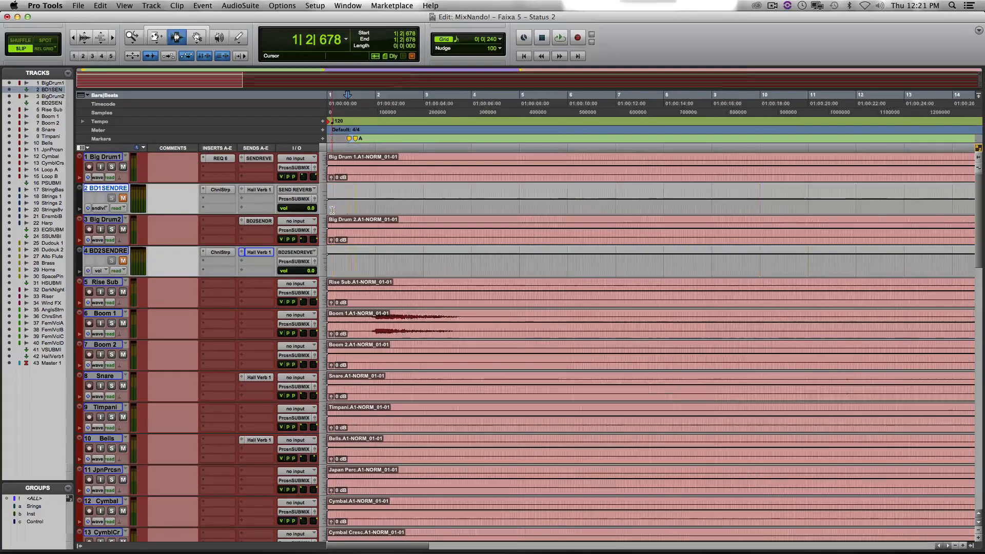
pyautogui.click(370, 197)
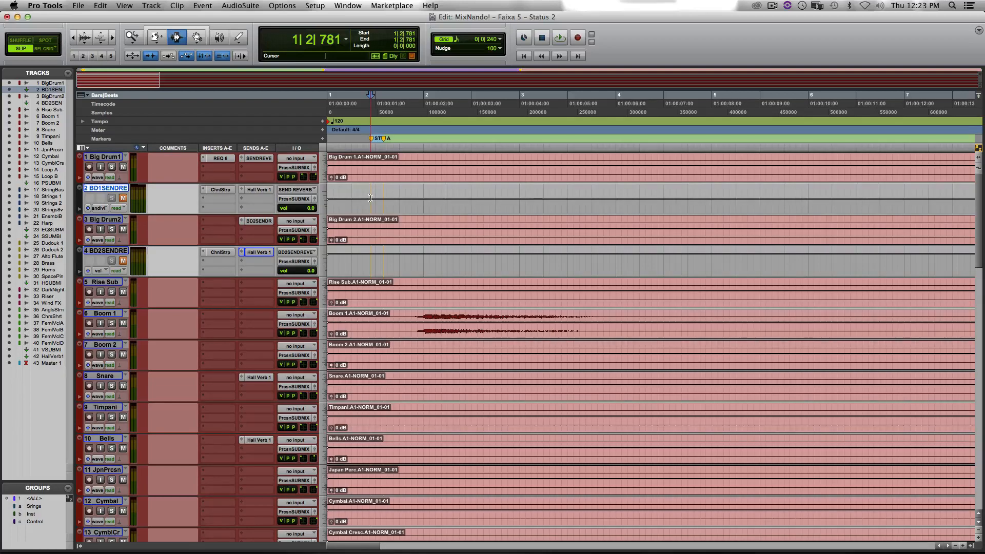
pyautogui.press('space')
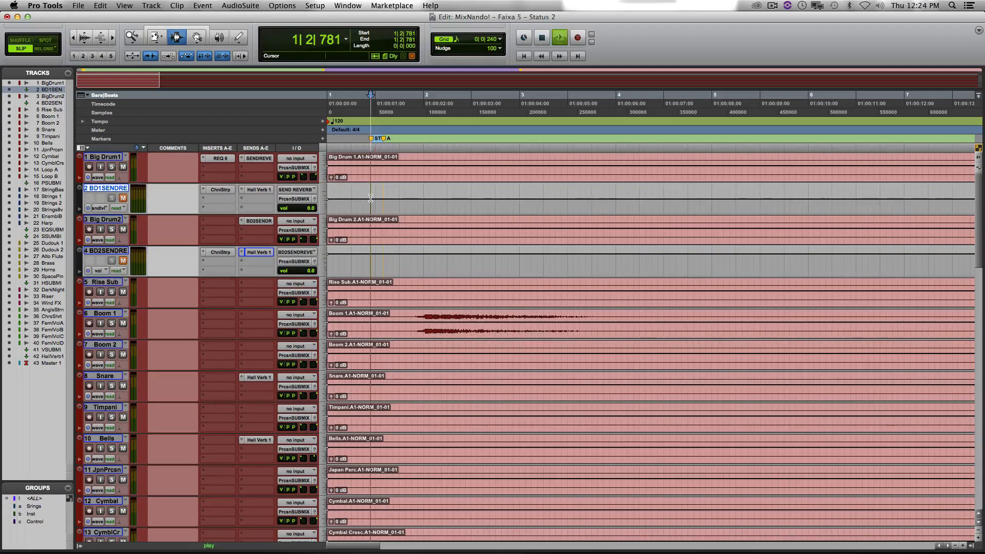